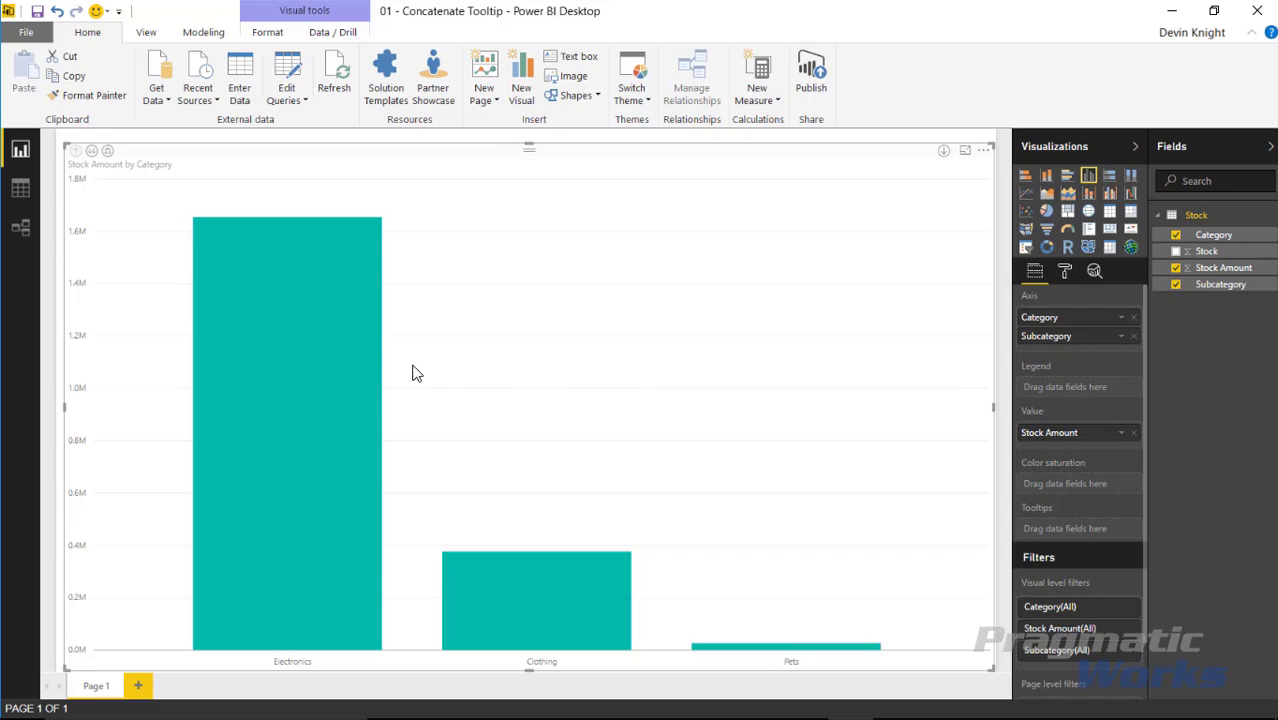
- Add the Stock field to the column chart's tooltips and check the tooltip on the Electronics column
mouse_move(363, 372)
mouse_move(276, 543)
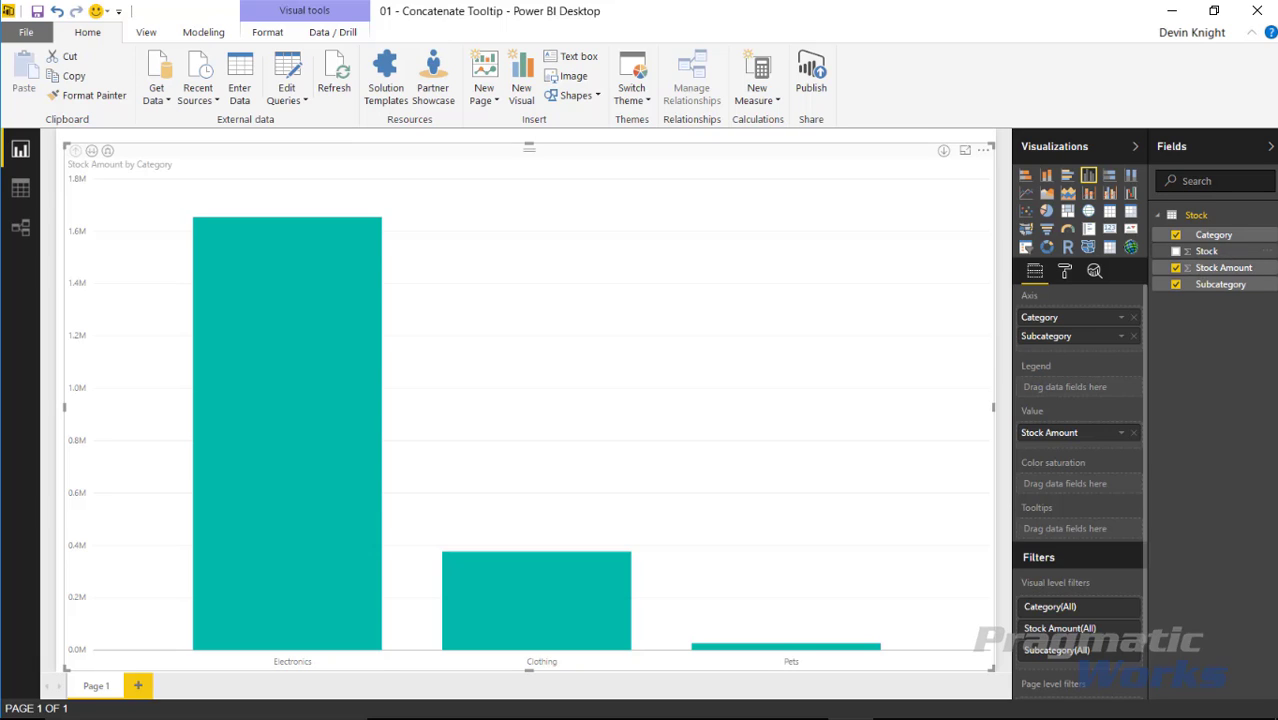
left_click_drag(1207, 258, 1098, 538)
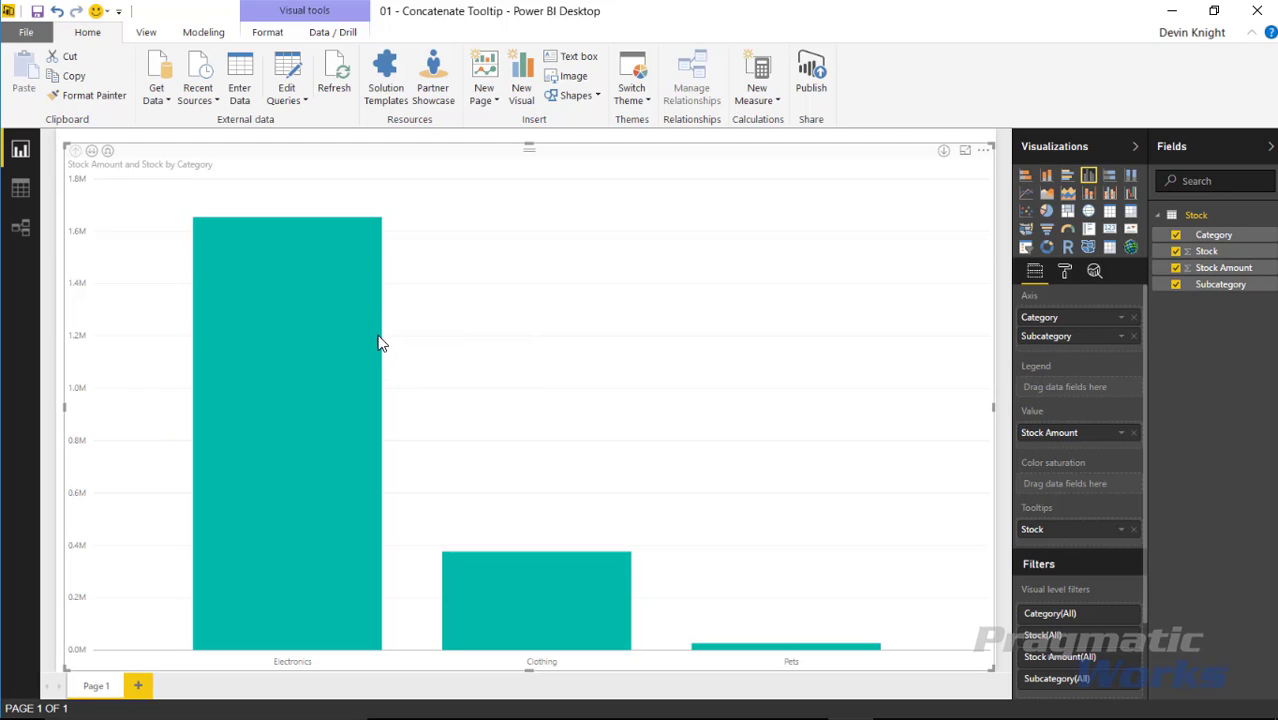
mouse_move(371, 313)
mouse_move(302, 269)
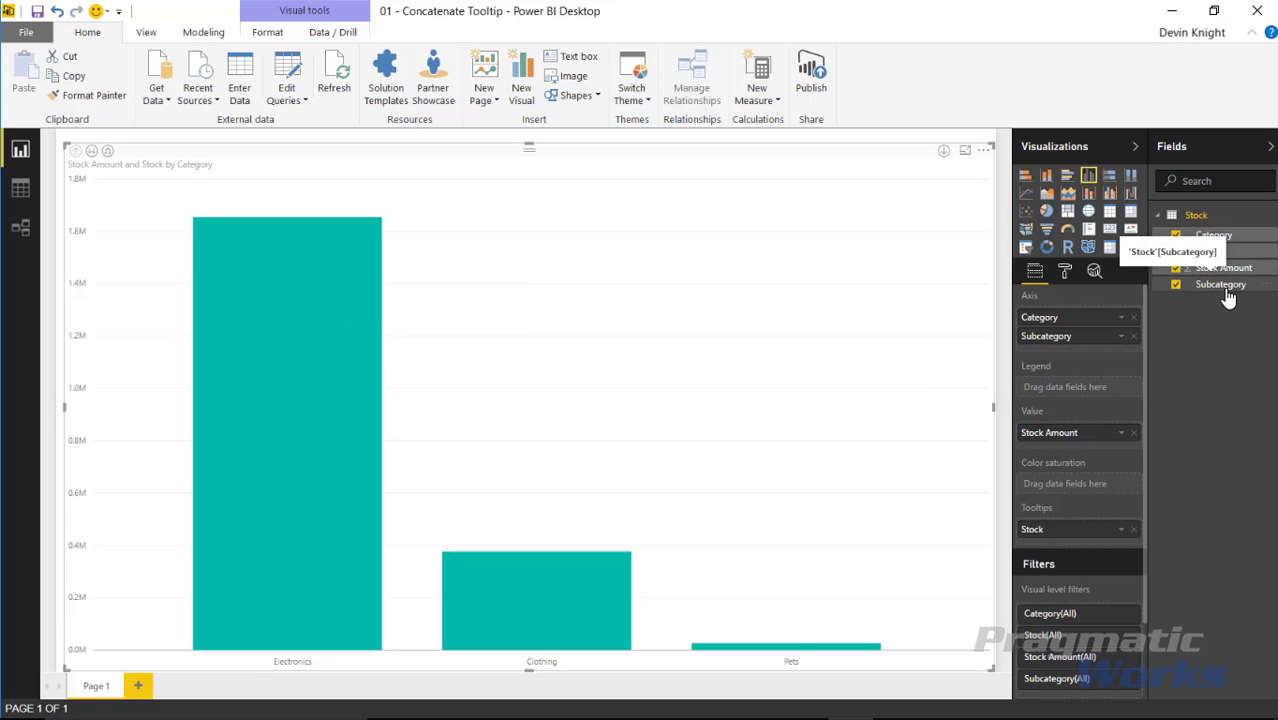
- Add the Subcategory field to the chart's tooltips and inspect the tooltips of the category columns
left_click_drag(1226, 297, 1122, 546)
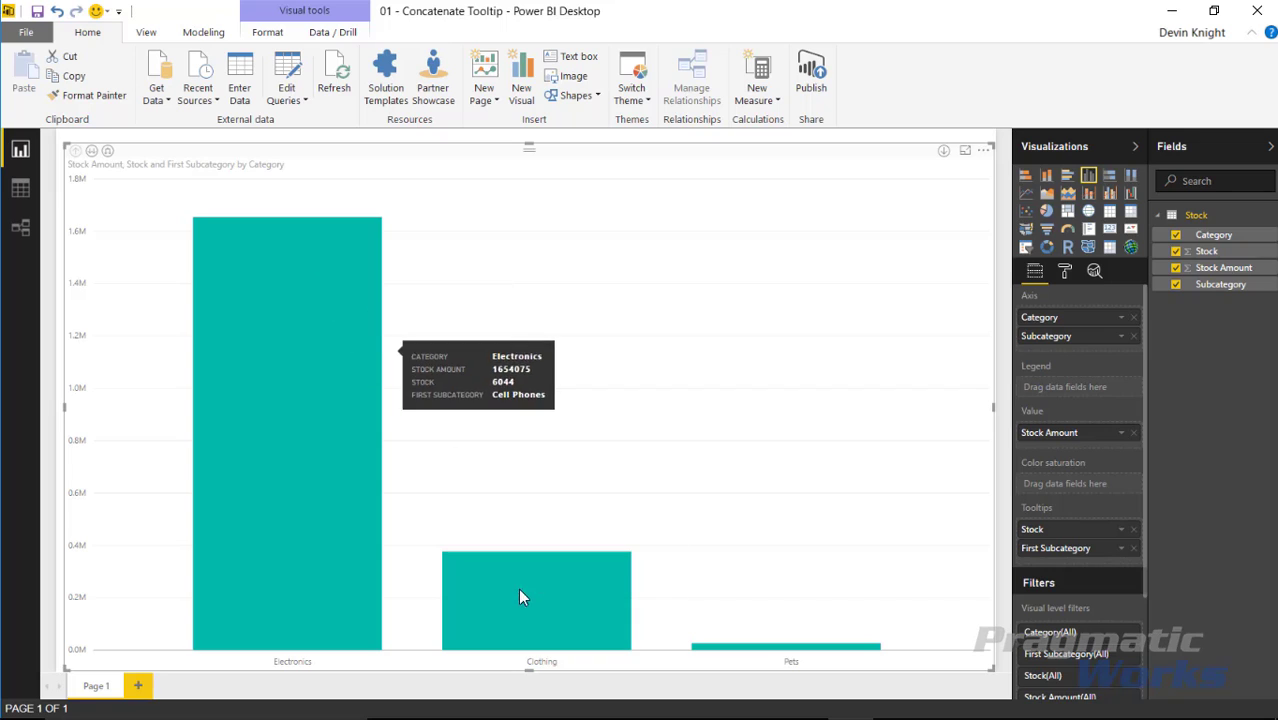
mouse_move(538, 613)
mouse_move(697, 650)
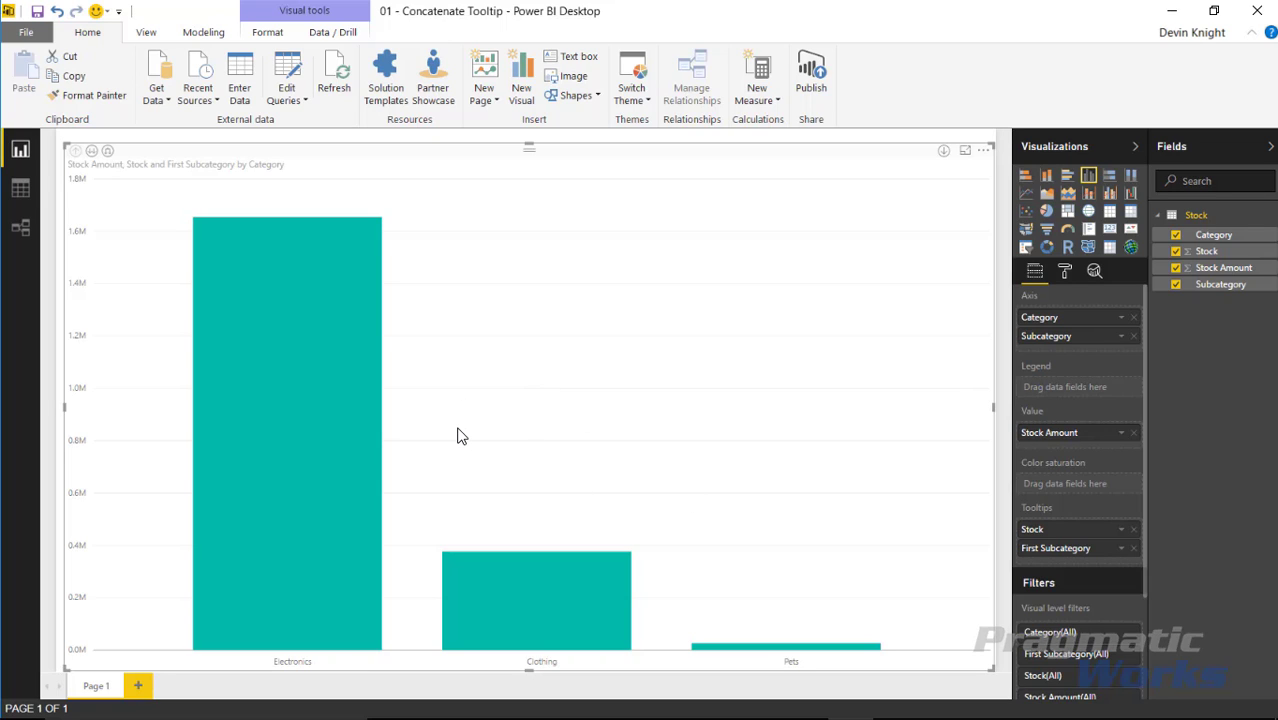
mouse_move(380, 402)
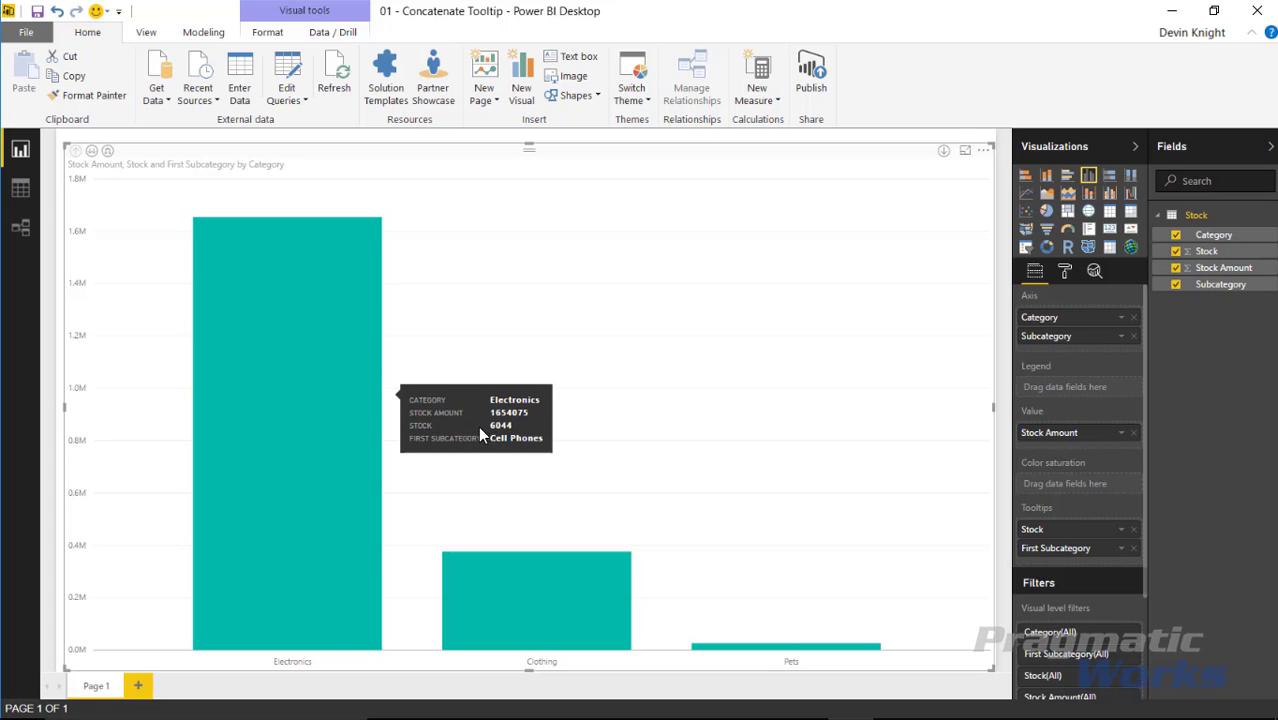
- Change the Subcategory tooltip field's aggregation to Count and check the tooltip on the Electronics column
left_click(1121, 550)
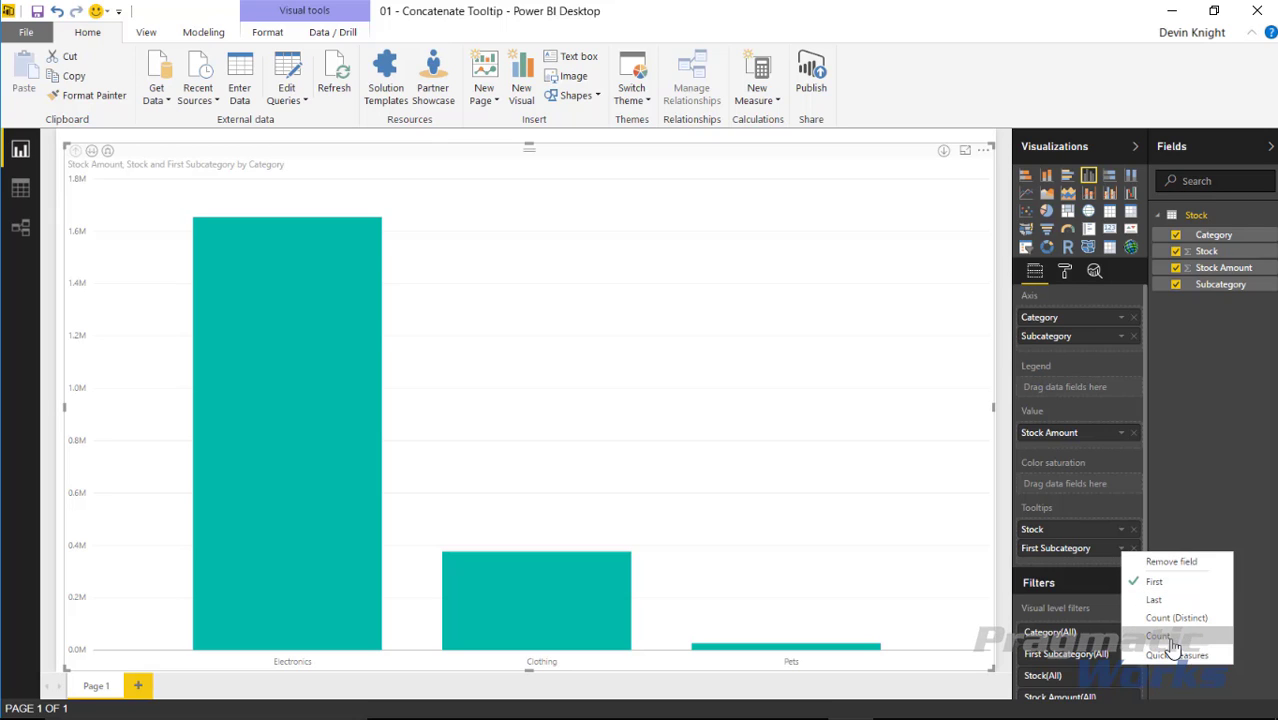
left_click(1158, 636)
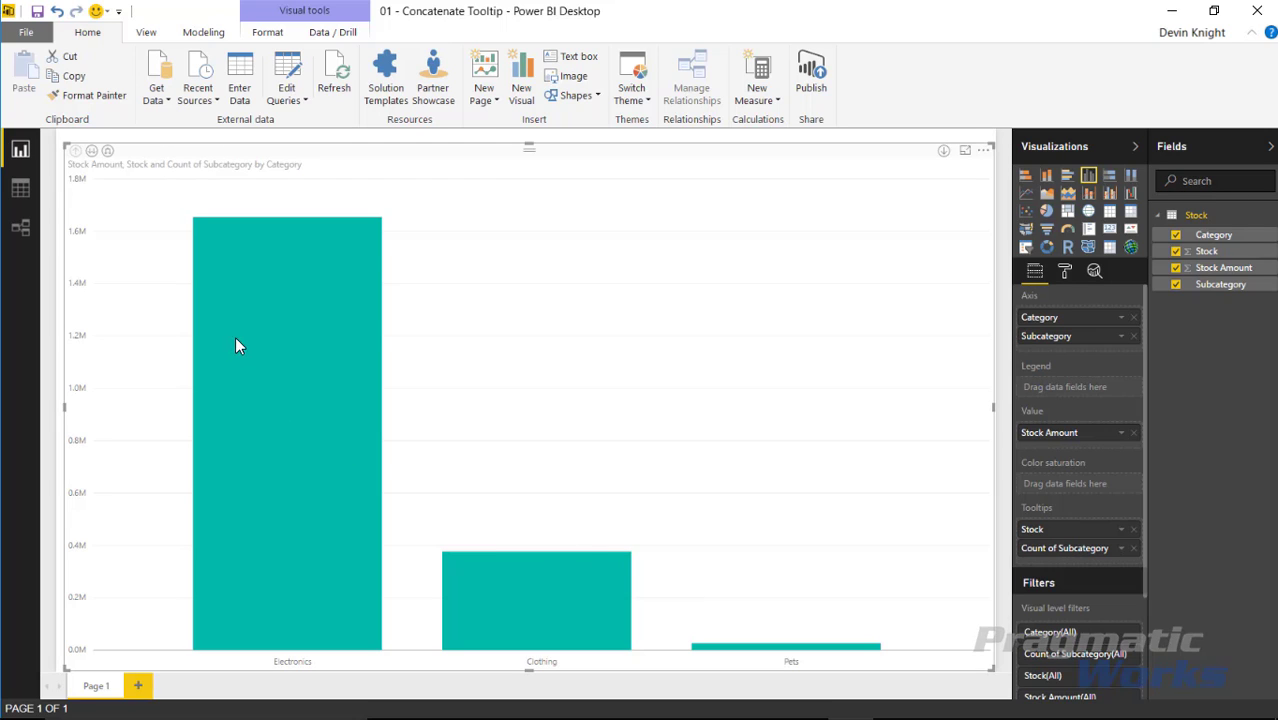
mouse_move(284, 338)
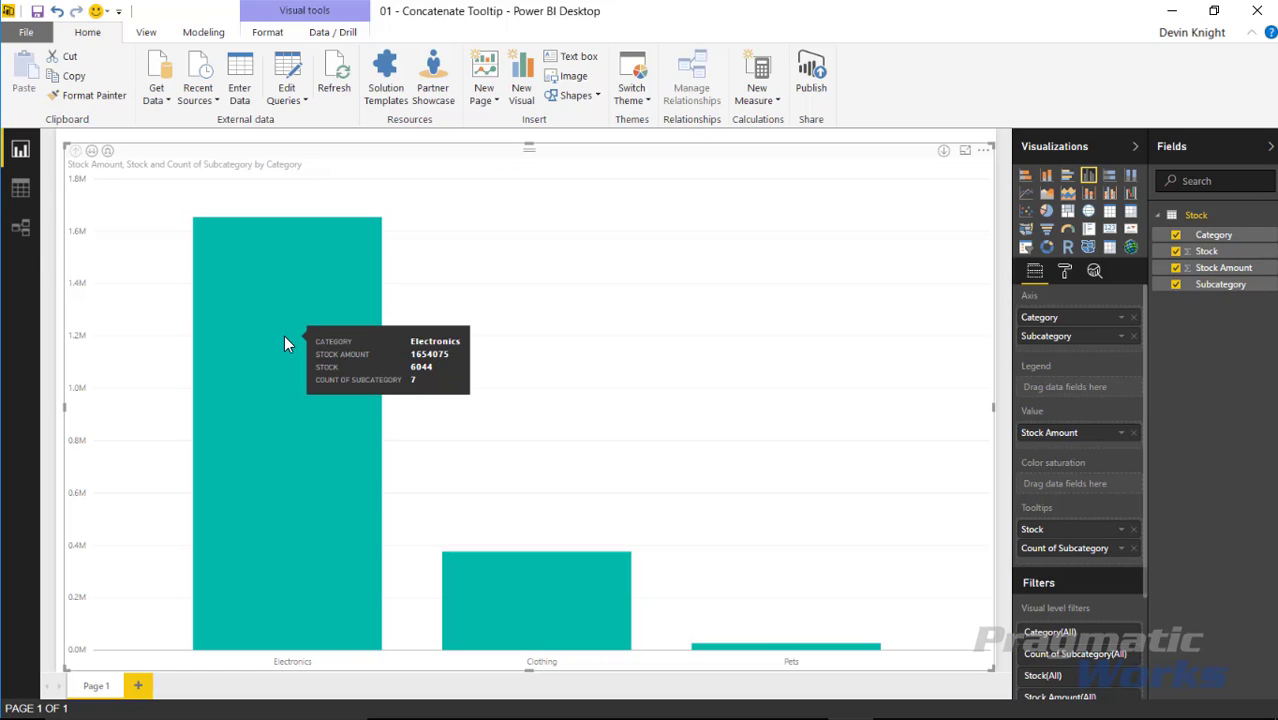
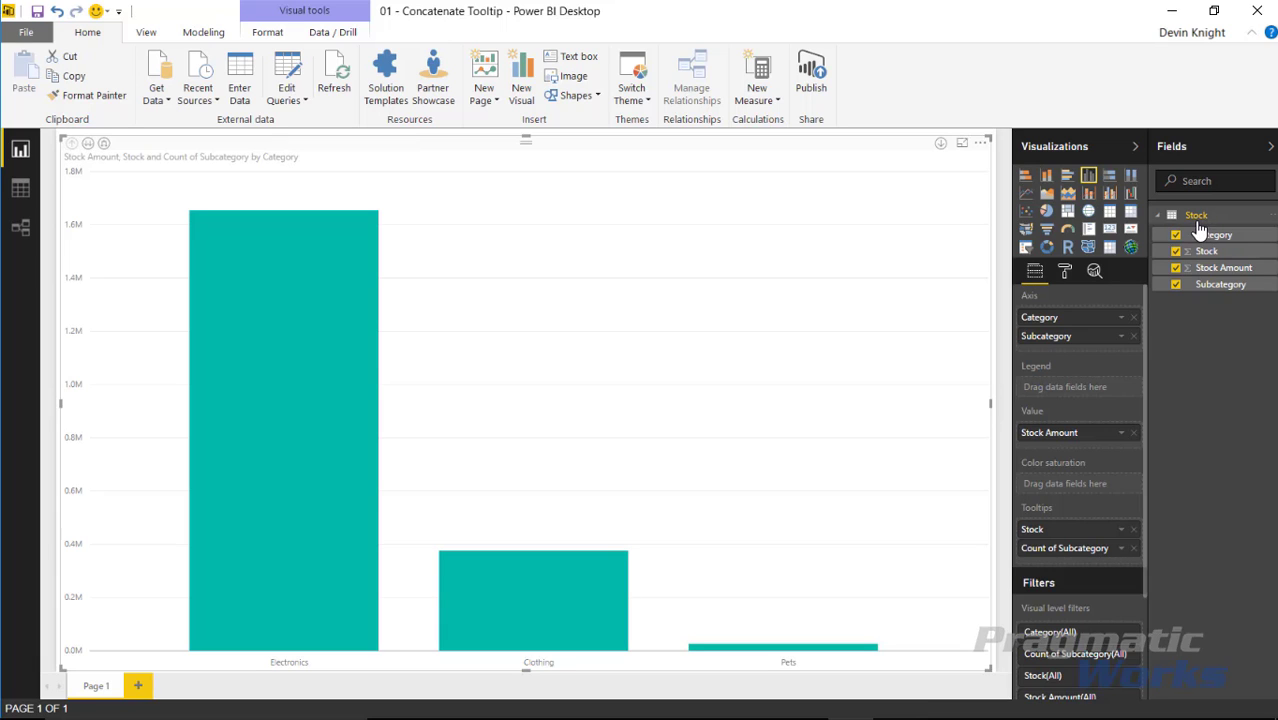
- Create a measure in the Stock table named Subcategories, starting its formula with CALCULATE(CONCATENATEX(
left_click(215, 33)
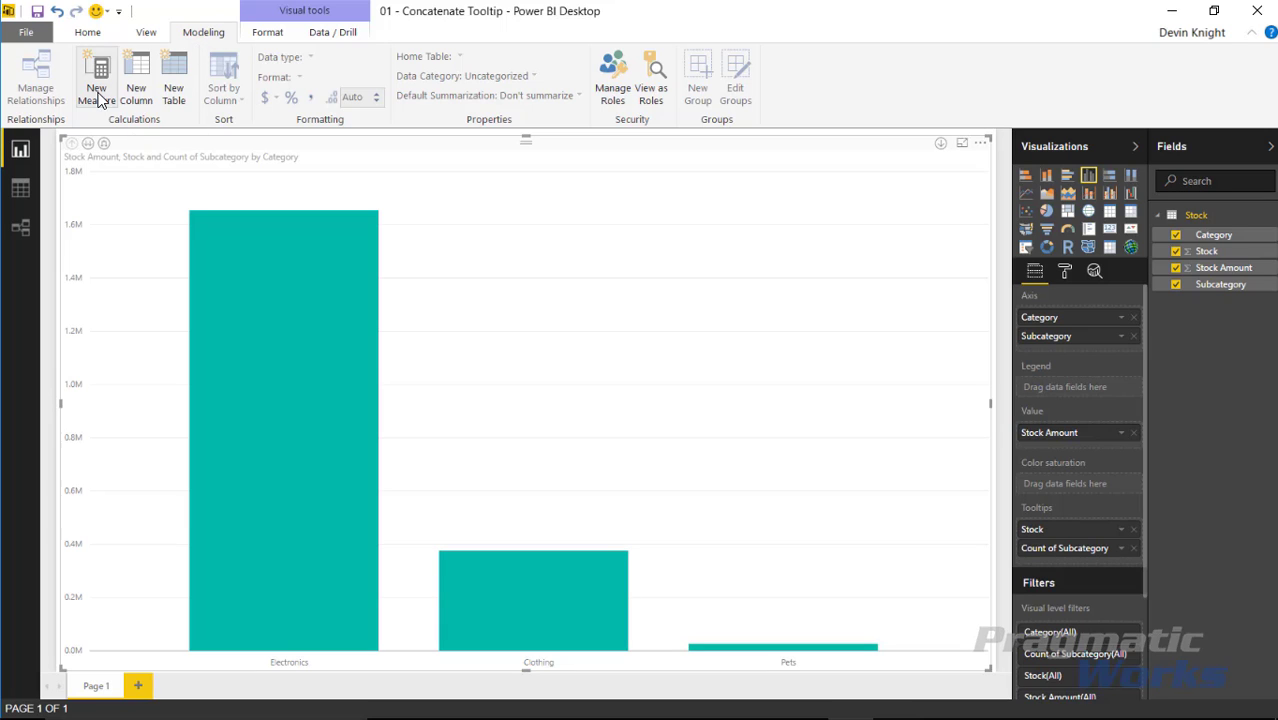
right_click(1193, 218)
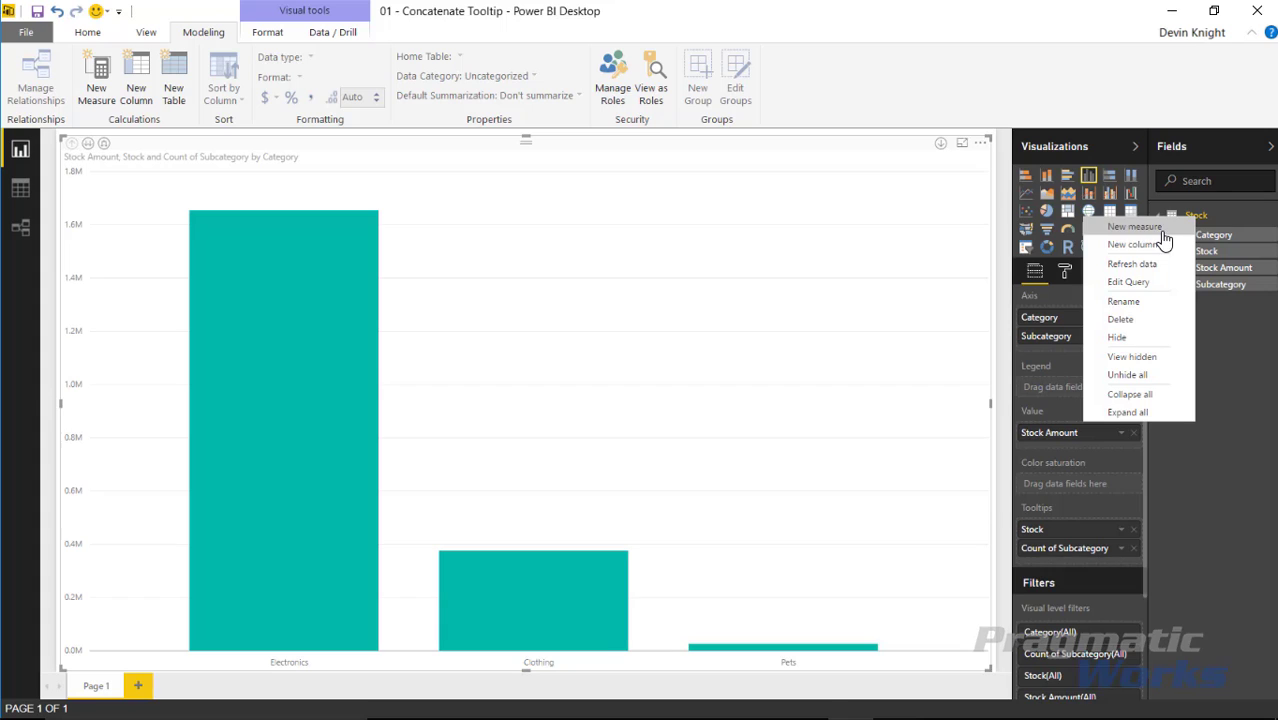
left_click(1160, 230)
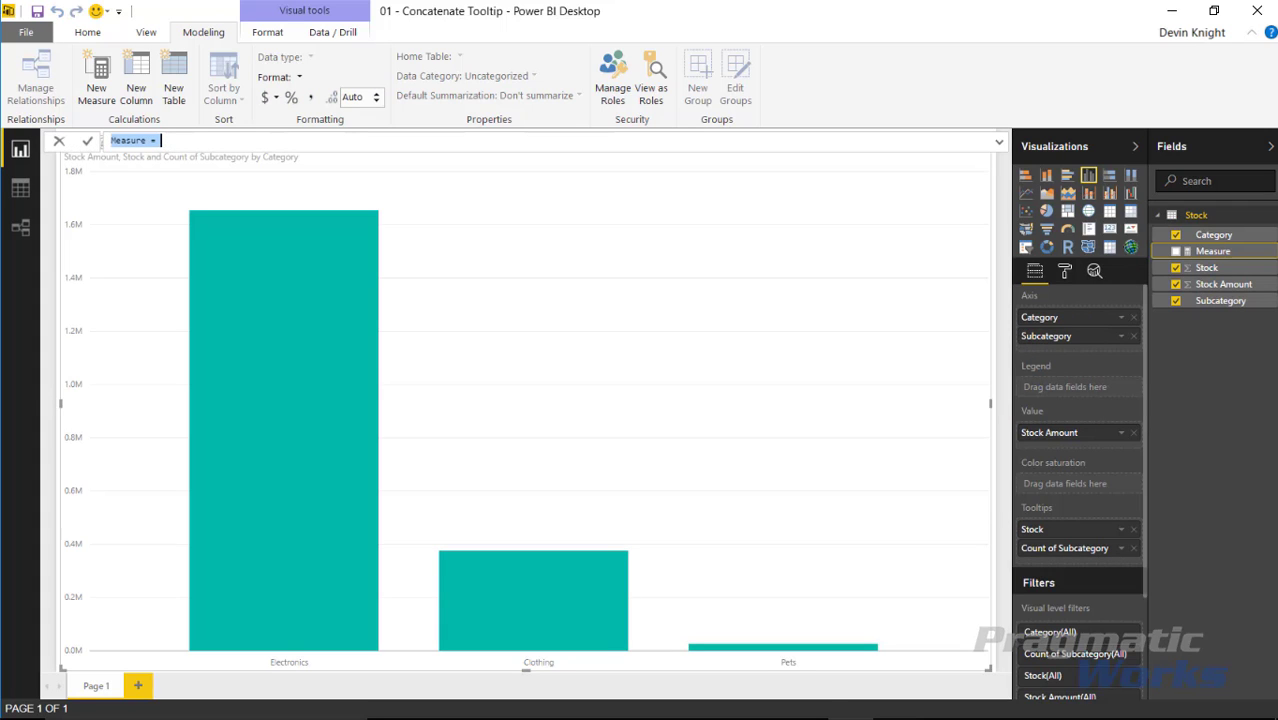
left_click(138, 162)
type("Subcategories = Ca")
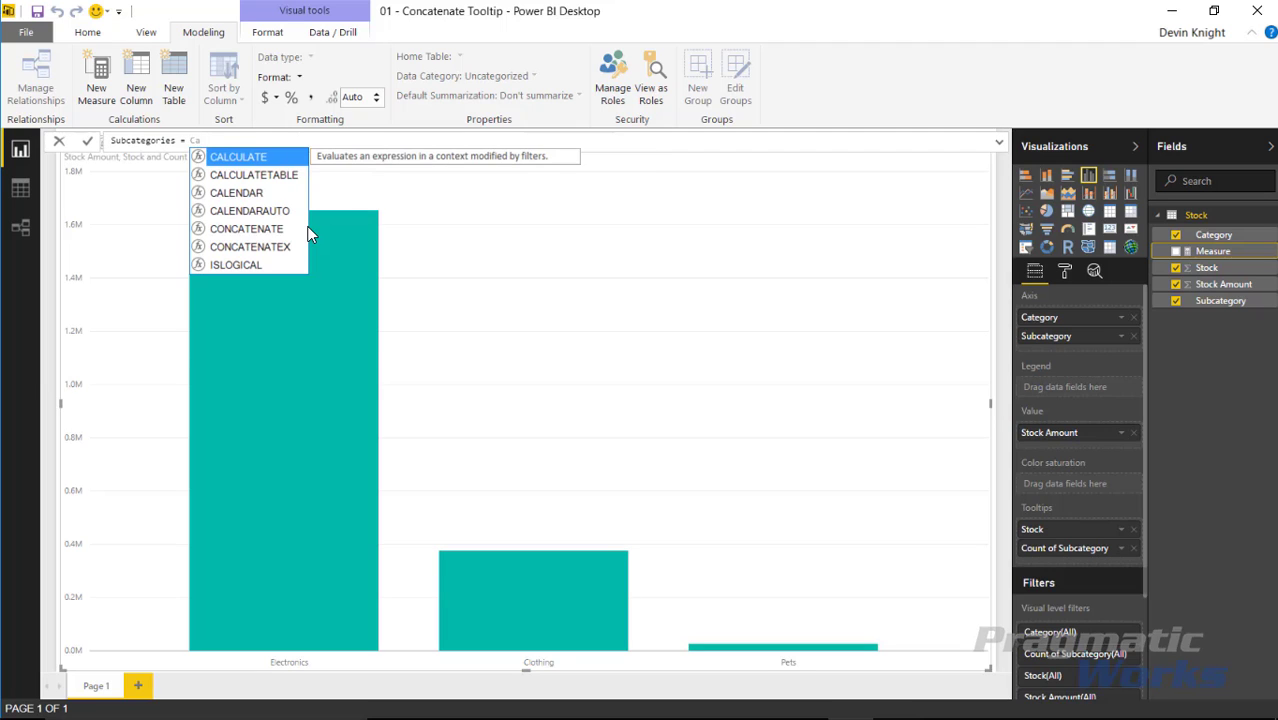
key("Tab")
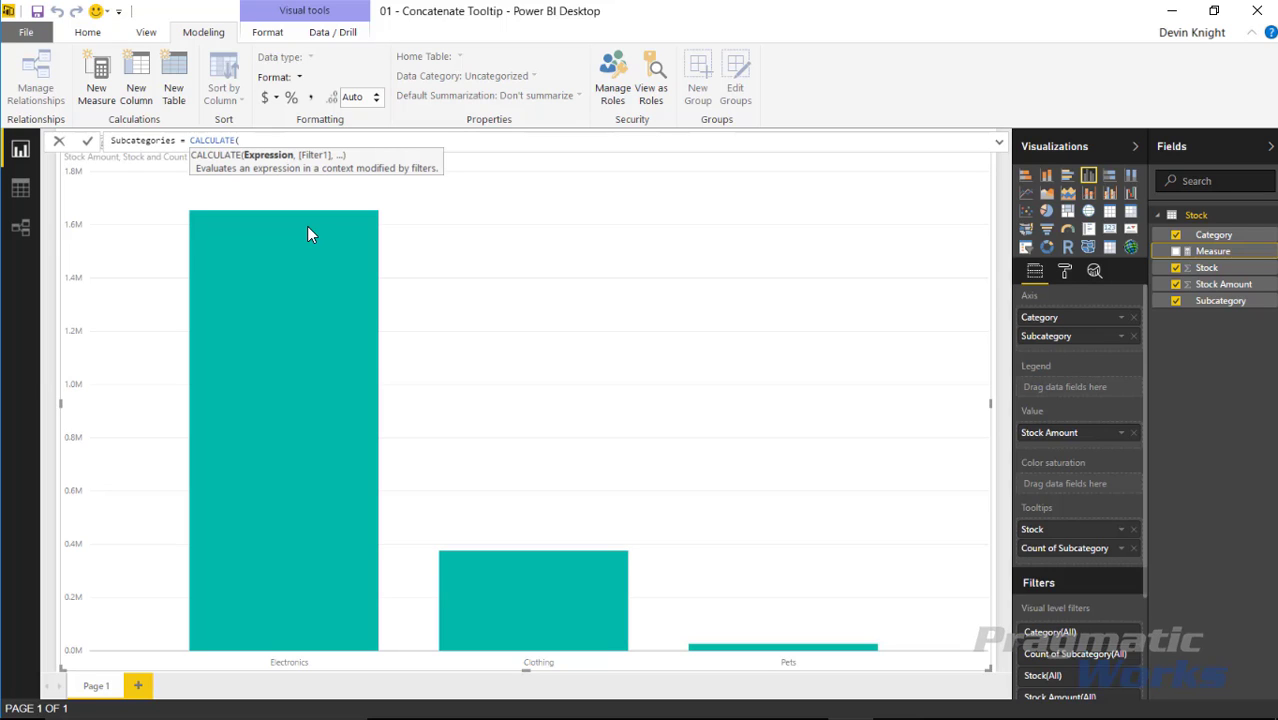
type("Con")
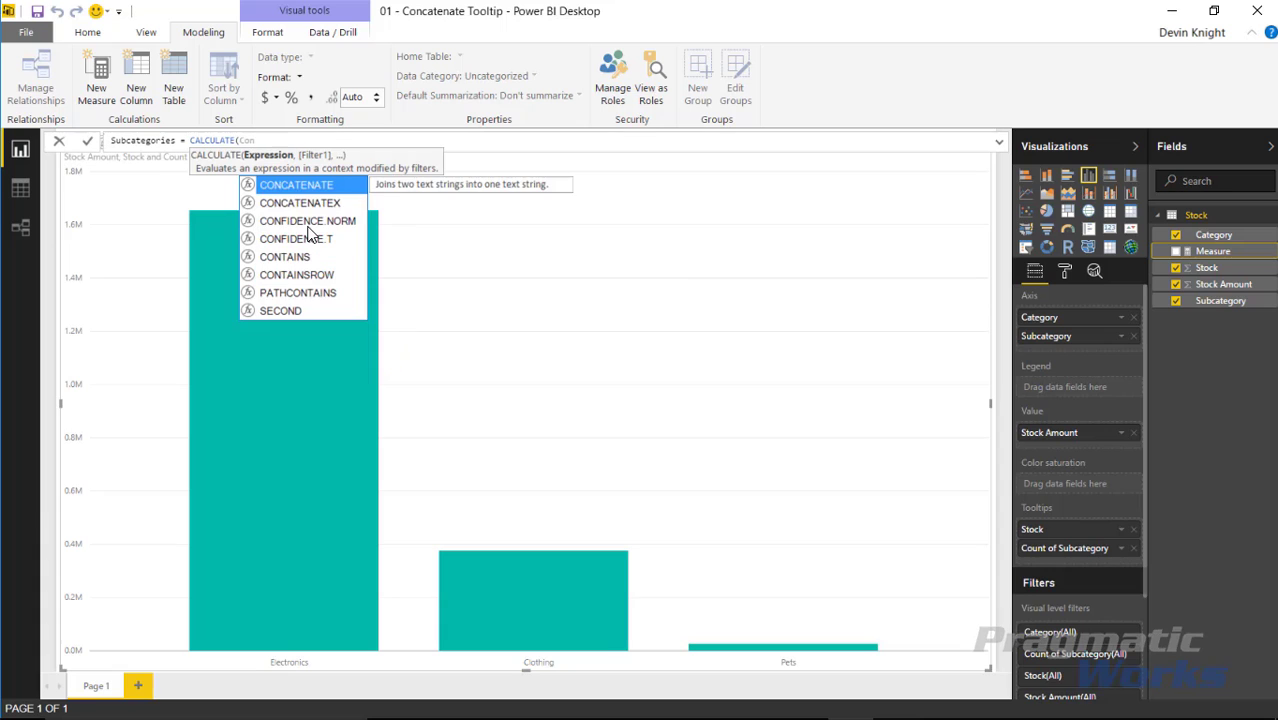
key("Down")
key("Tab")
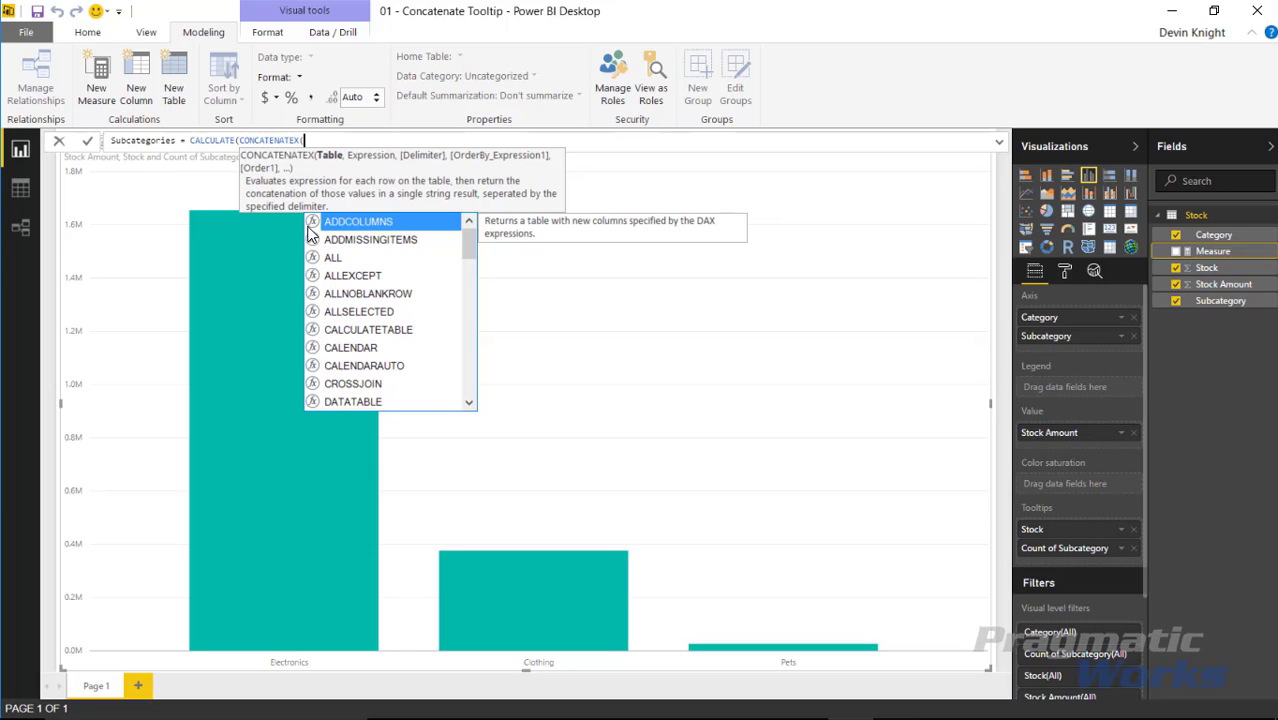
- Enter VALUES(Stock[Subcategory]) as the table argument of CONCATENATEX in the Subcategories measure
type("VALUES(")
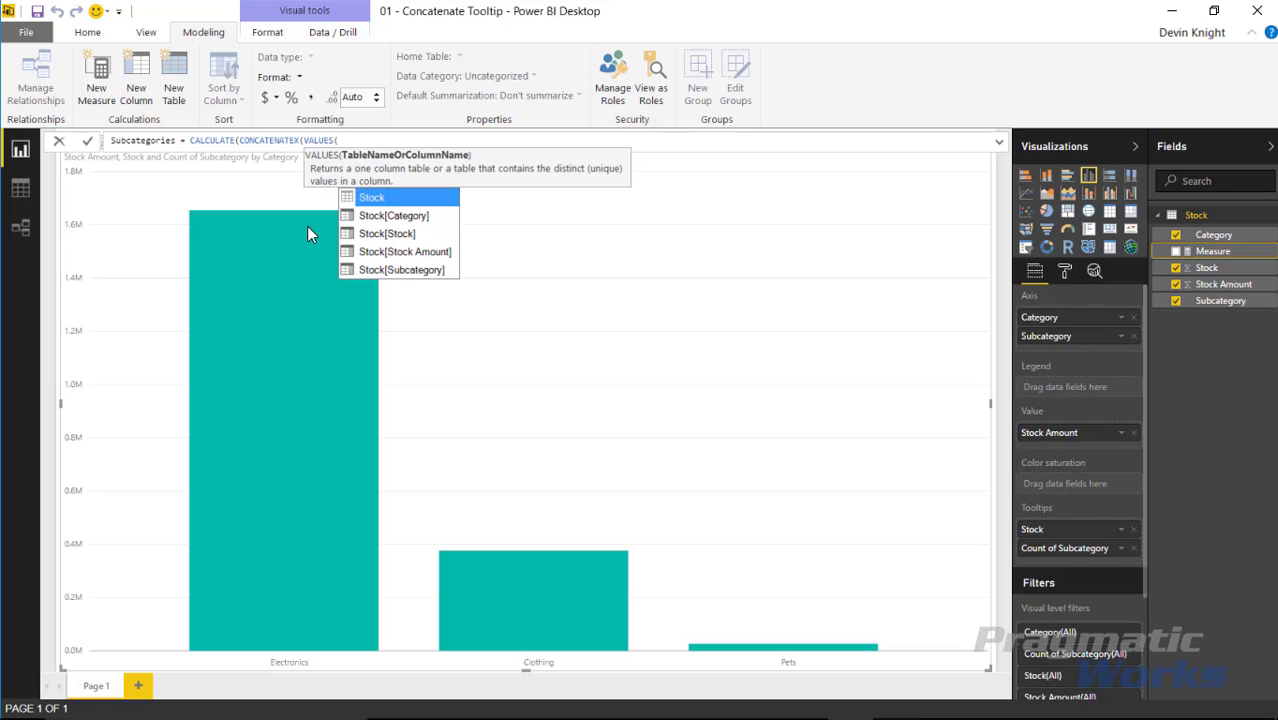
key("Tab")
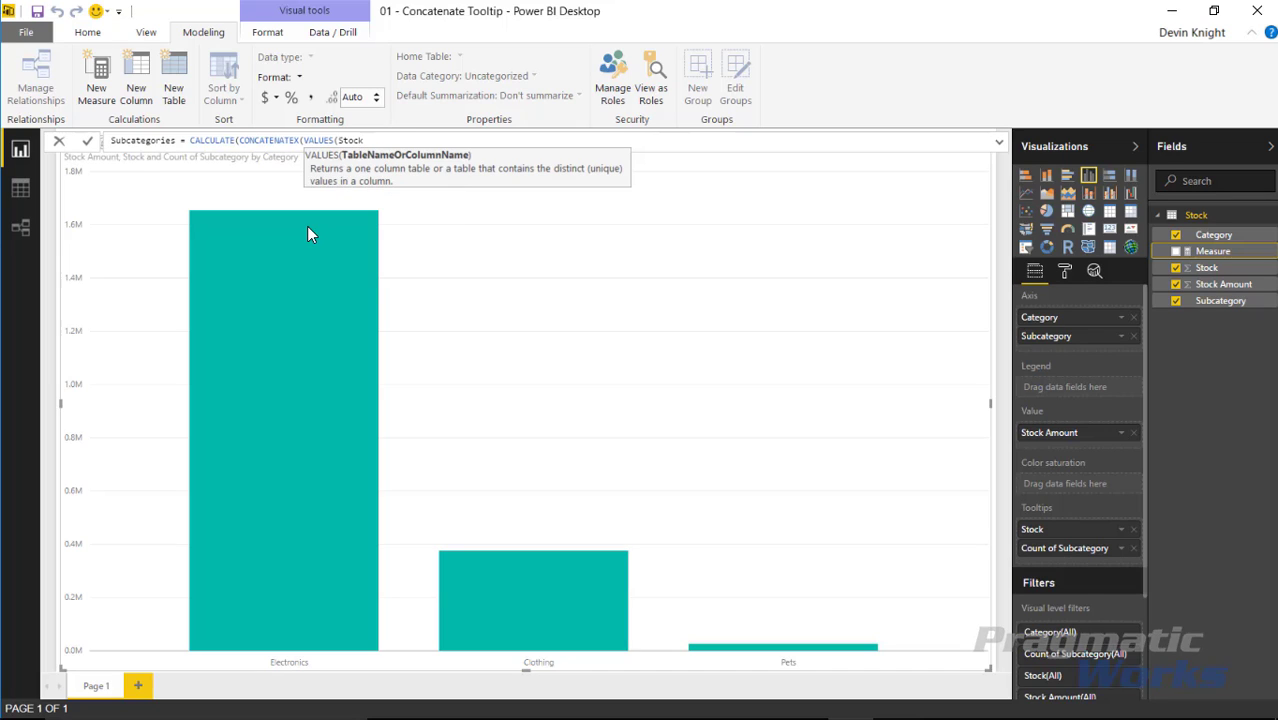
type("[")
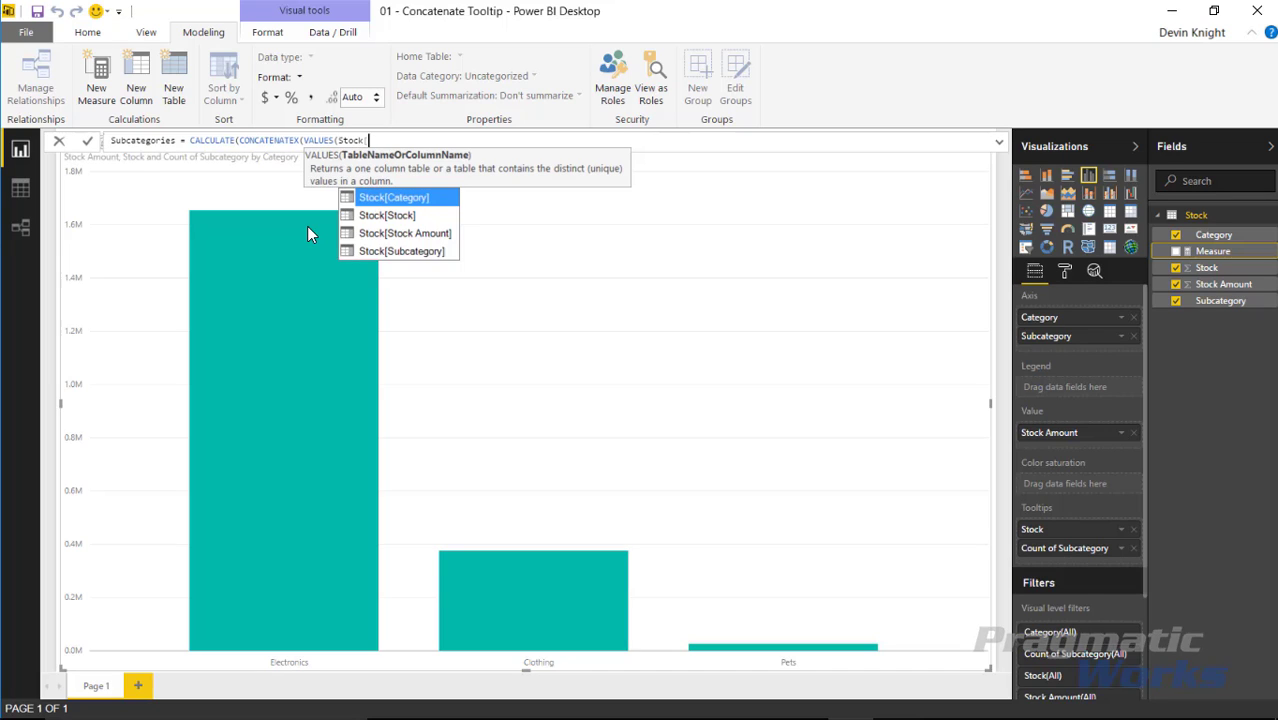
key("Down")
key("Down")
key("Down")
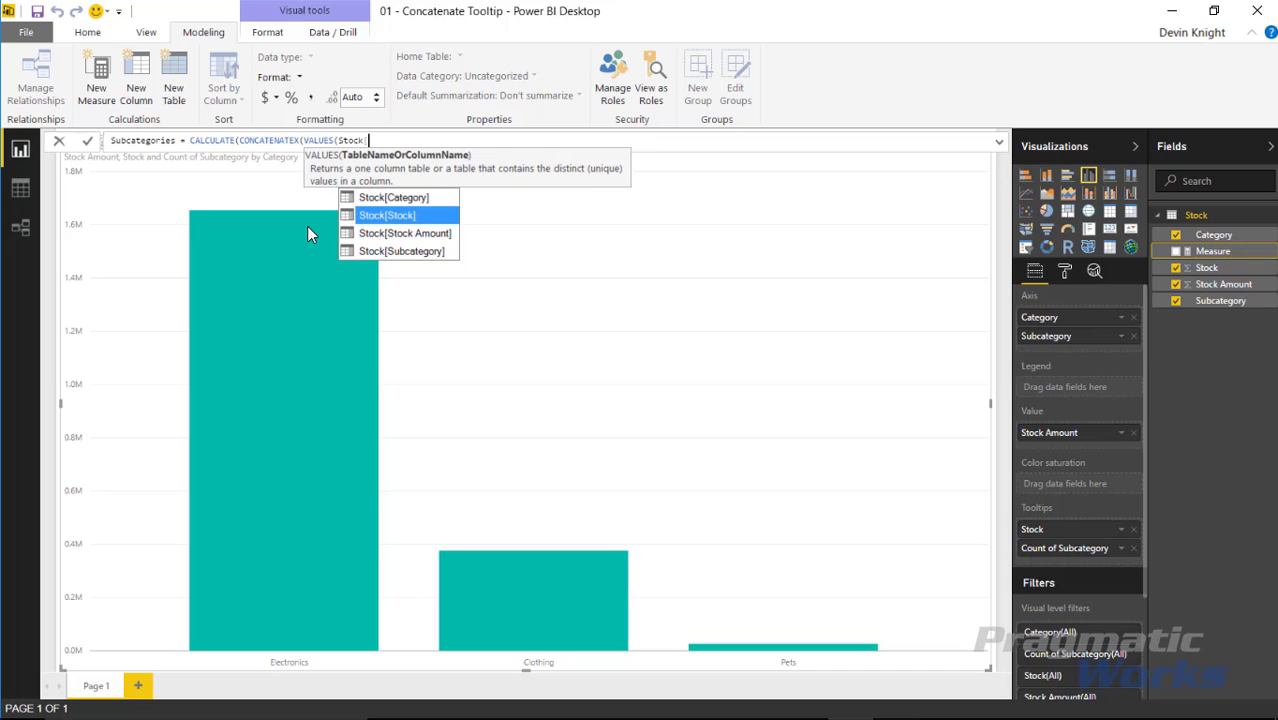
key("Tab")
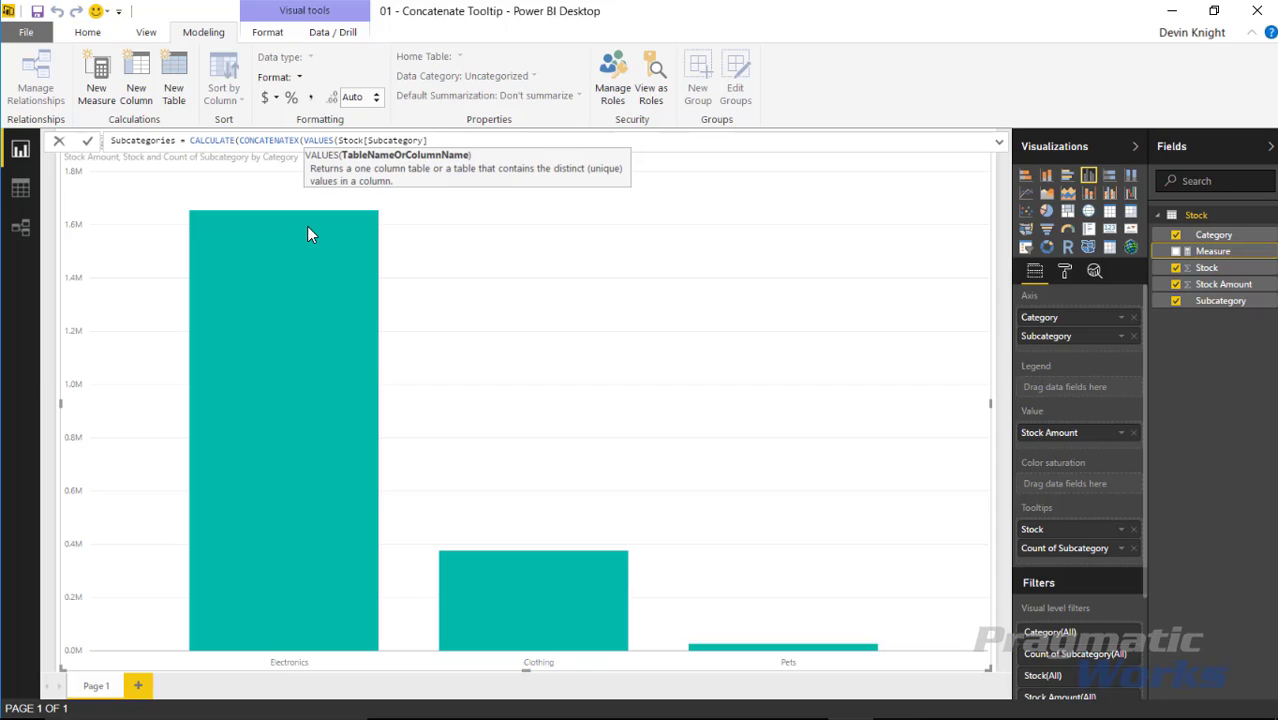
type(")")
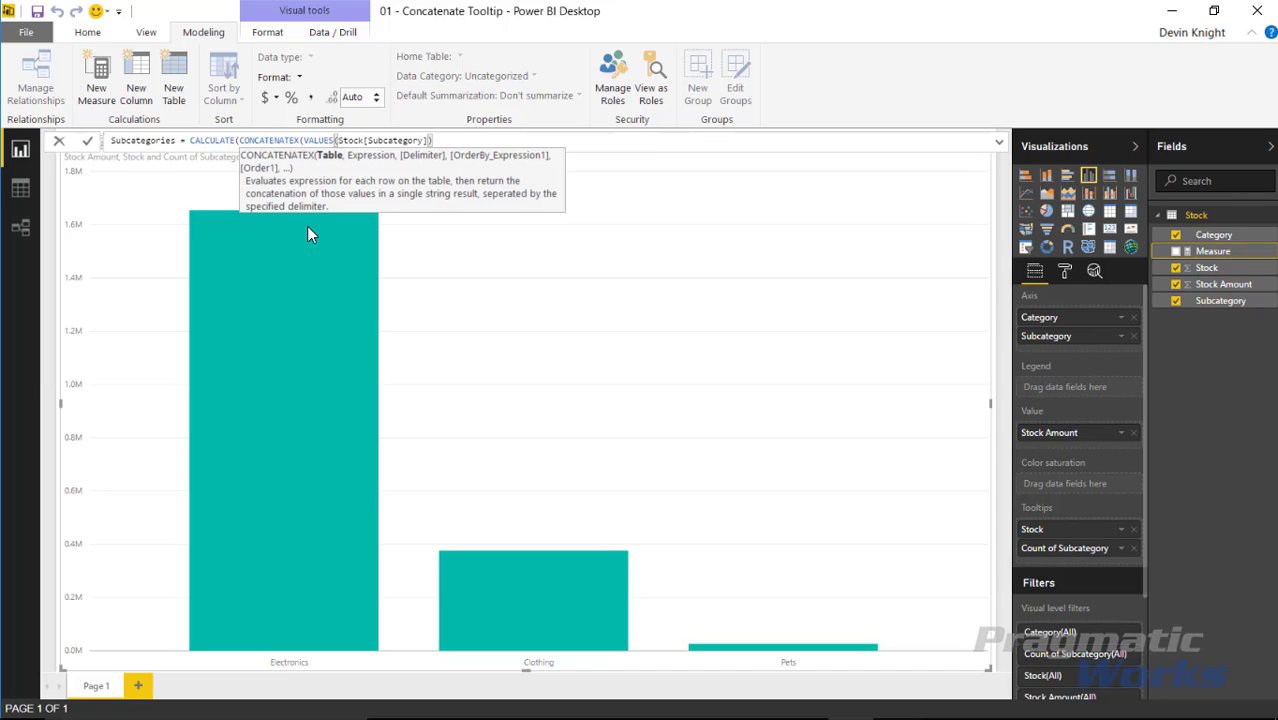
- Complete the Subcategories measure with 'Stock'[Subcategory] as the expression and "," as the delimiter, and commit it
type(", ")
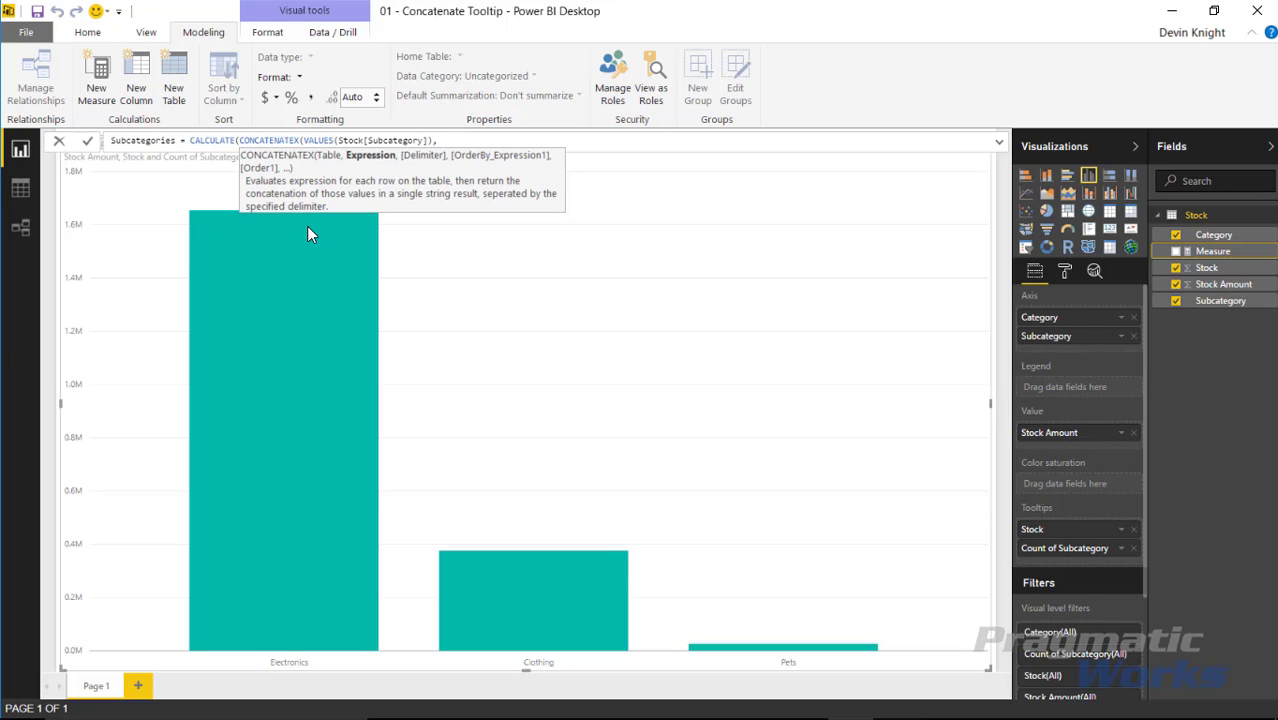
type("'Stock'[Subcategory], ")
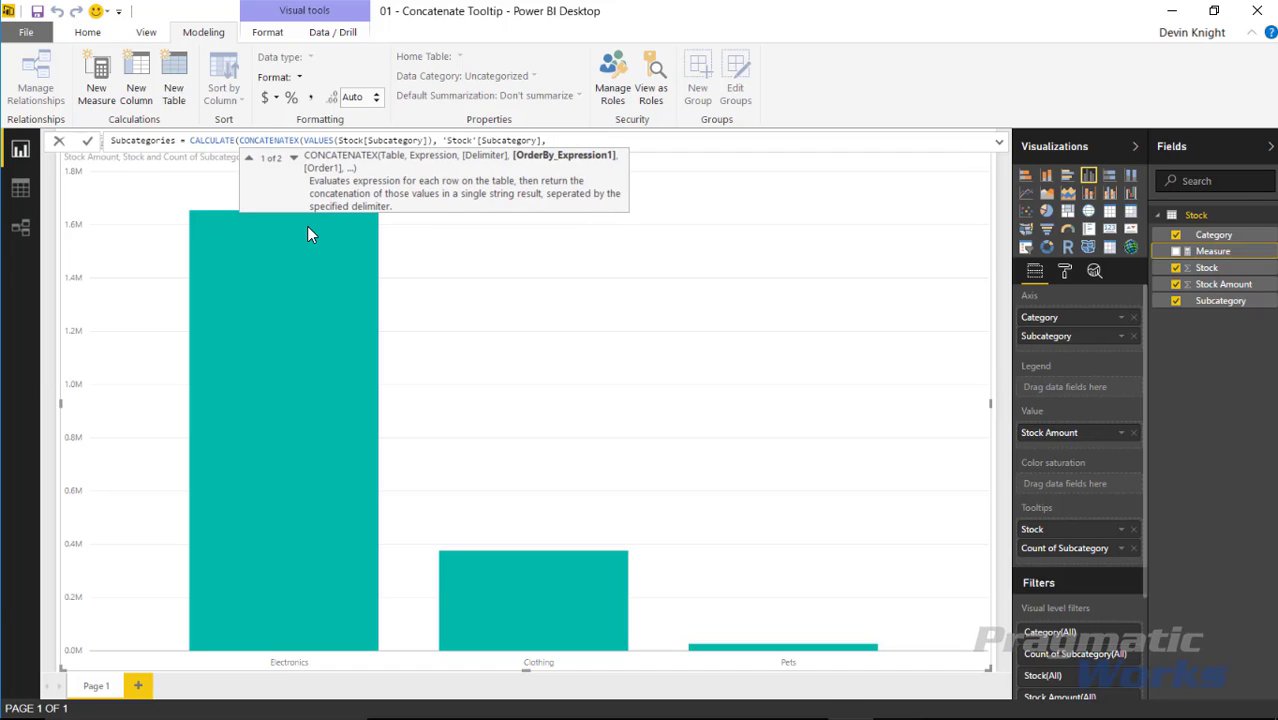
type("\",\"))")
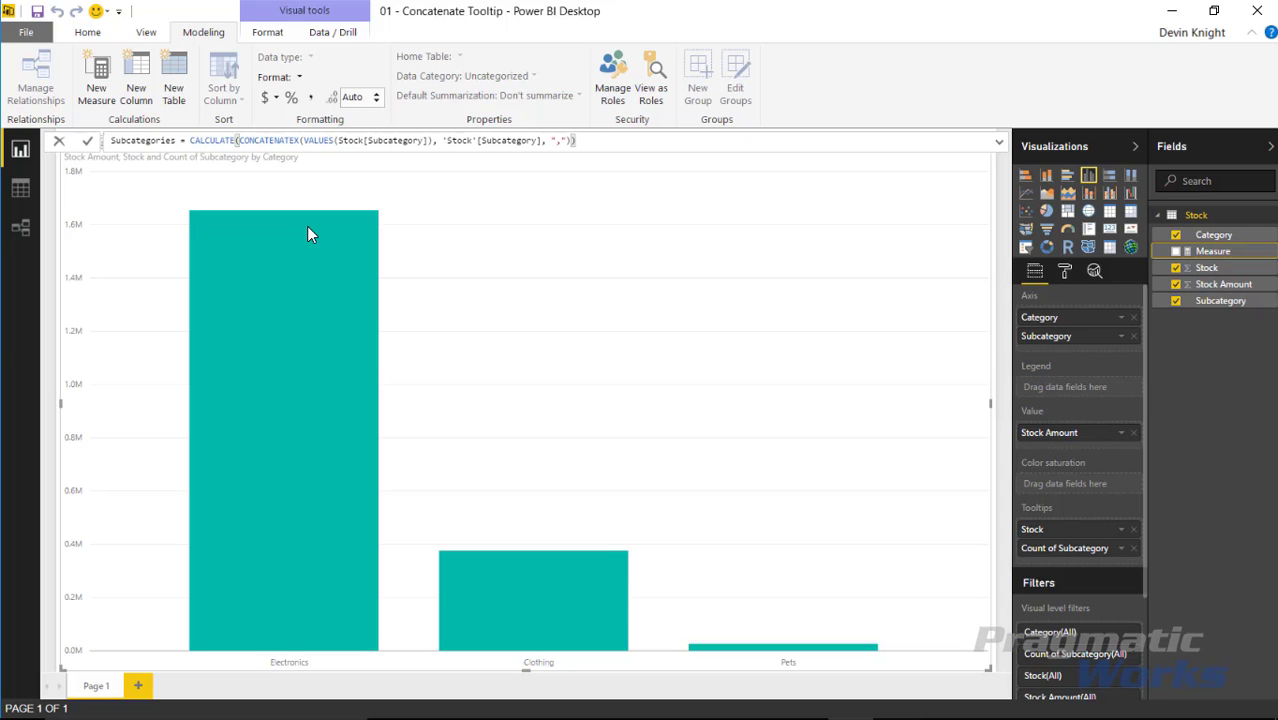
key("Return")
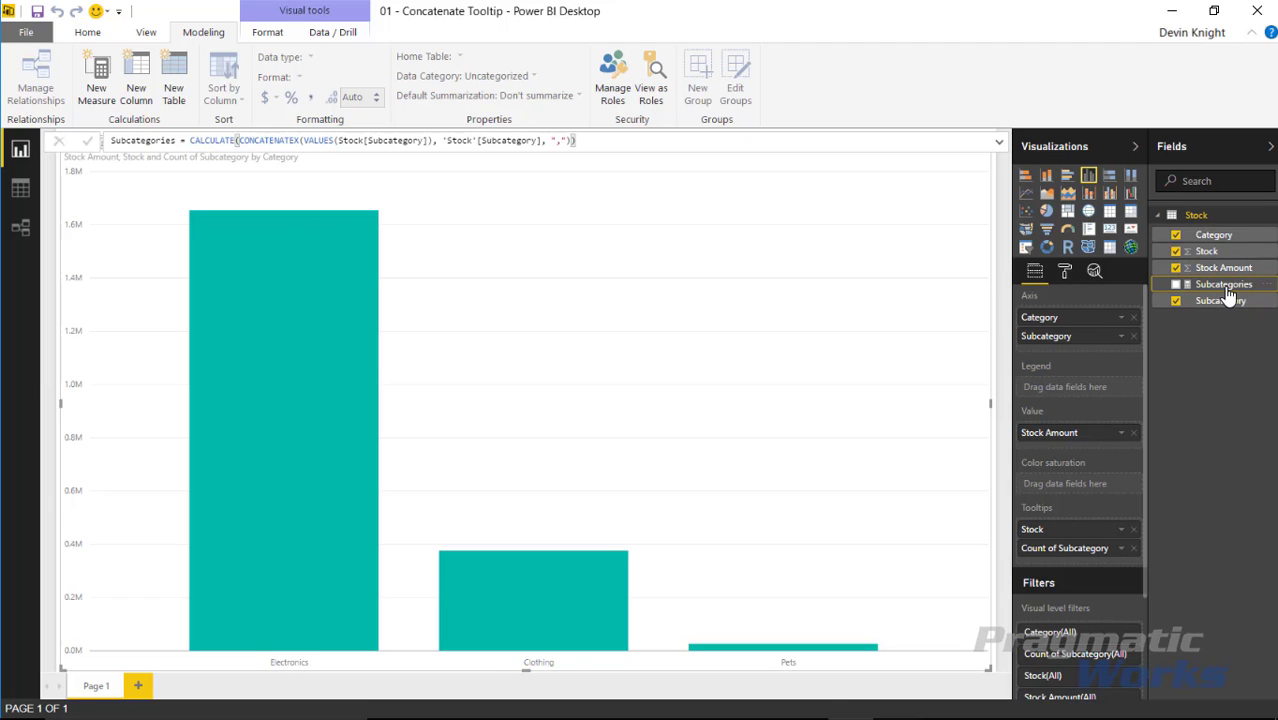
- Add the Subcategories measure to the chart's tooltips and check the tooltips on the category columns
left_click_drag(1228, 292, 1117, 569)
mouse_move(317, 318)
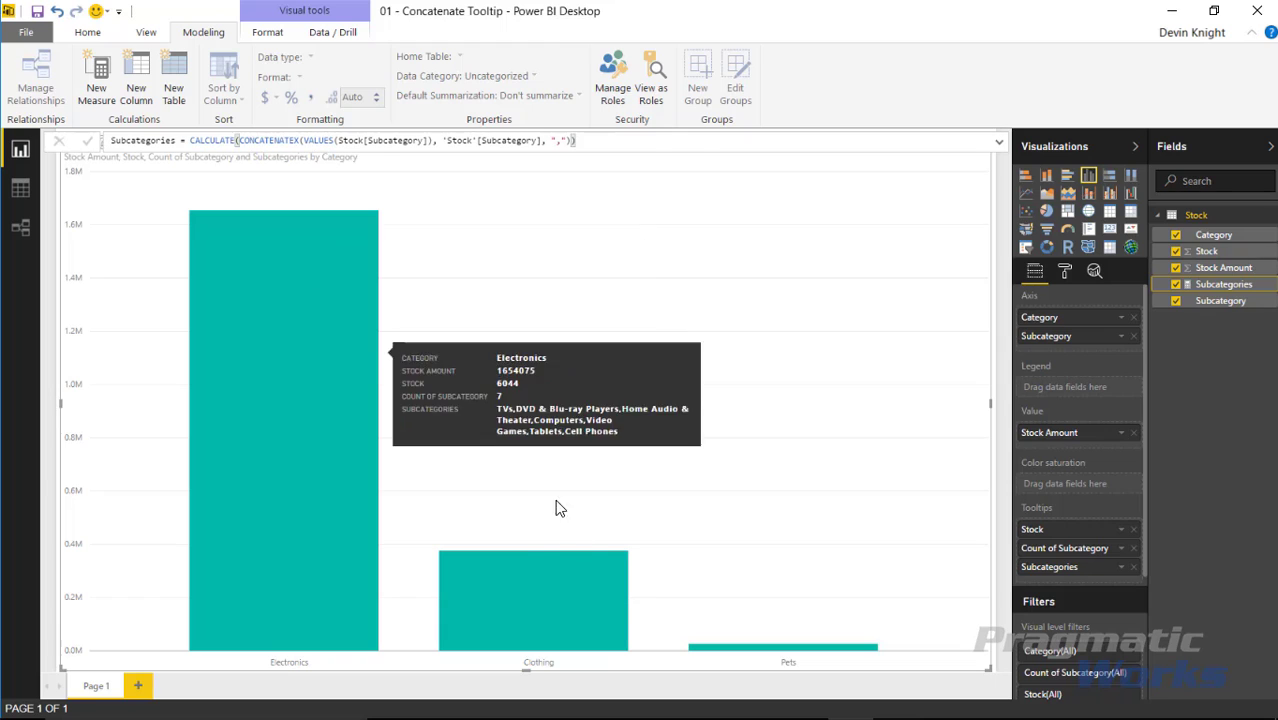
mouse_move(595, 601)
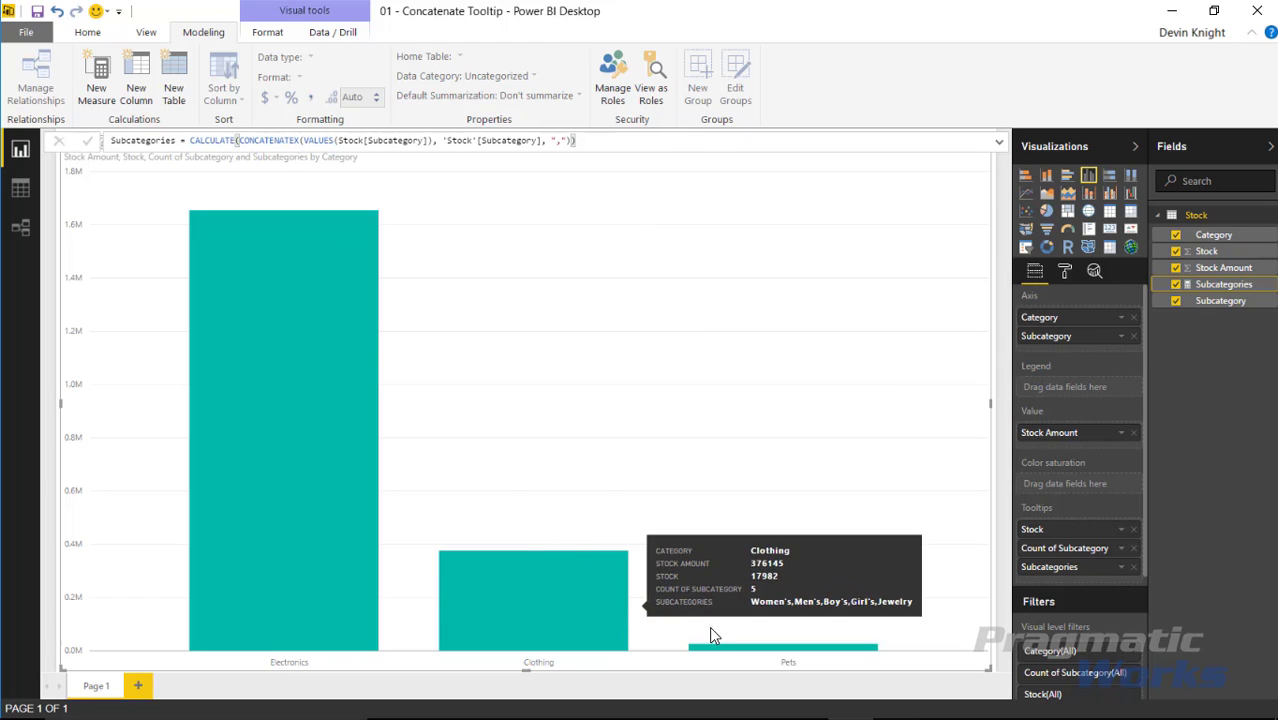
mouse_move(737, 656)
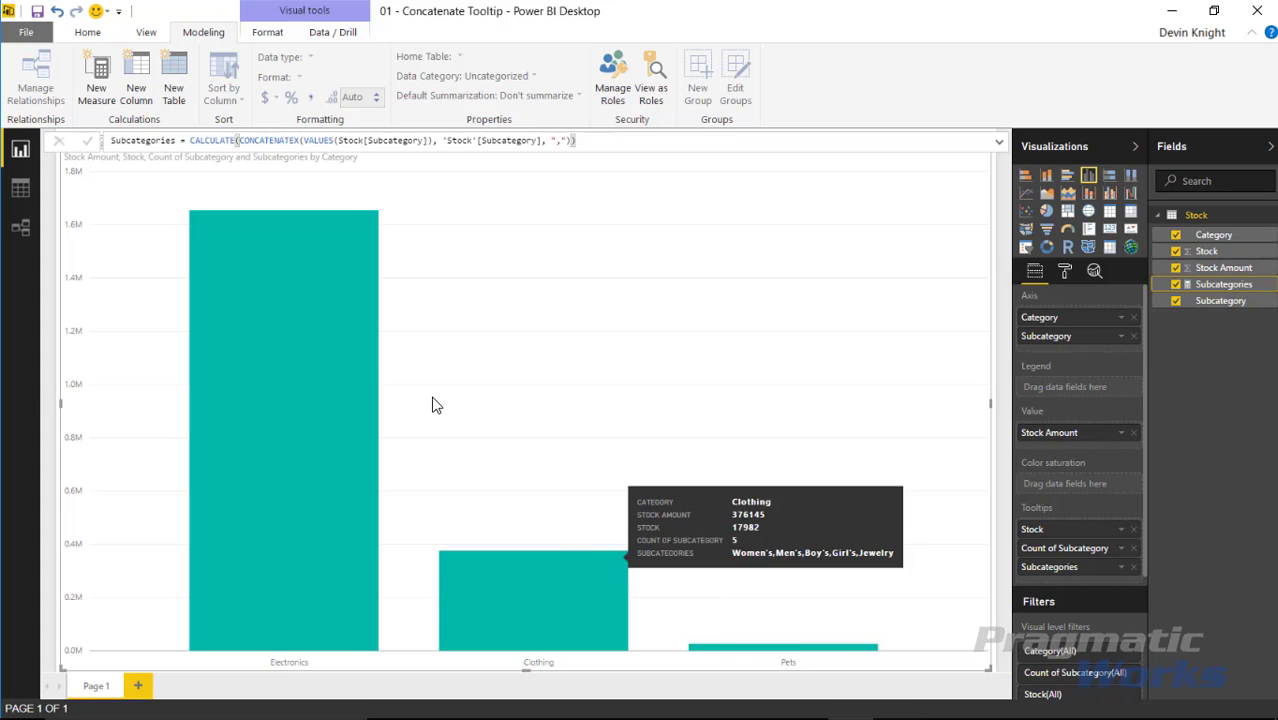
mouse_move(313, 271)
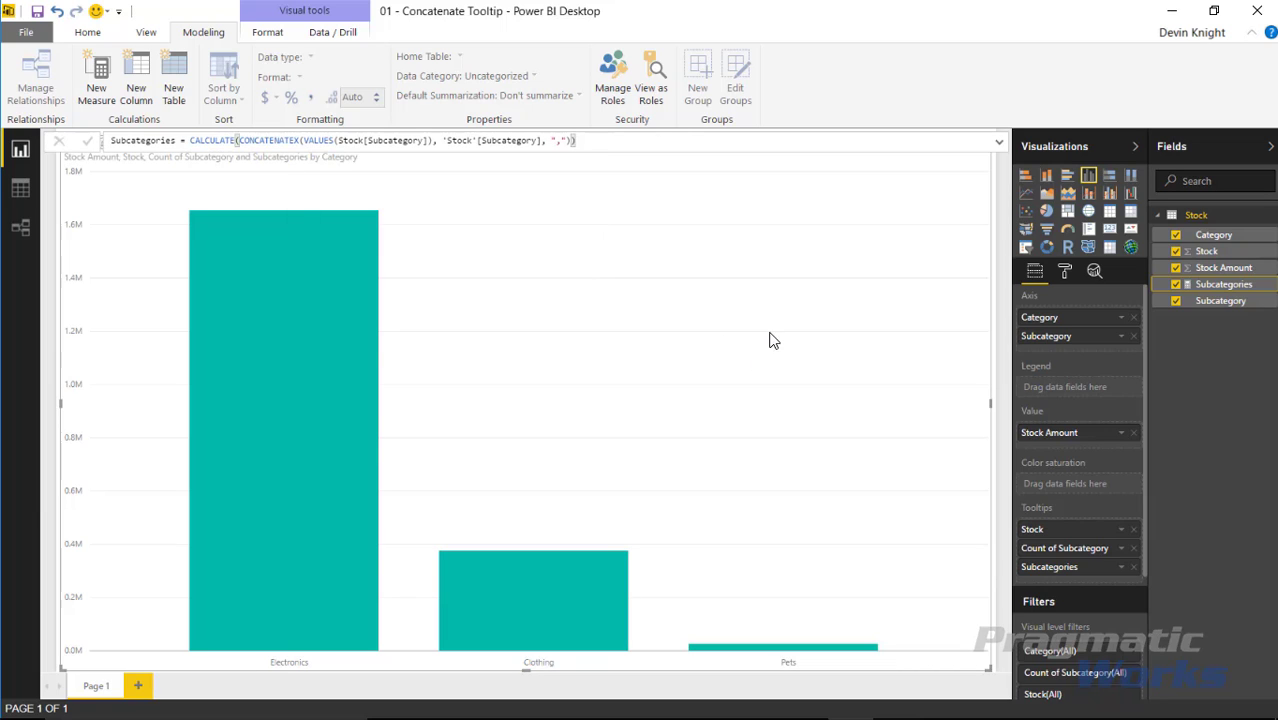
- Create a measure named Subcategories and More in the Stock table, with several blank formula lines below its name
right_click(1199, 220)
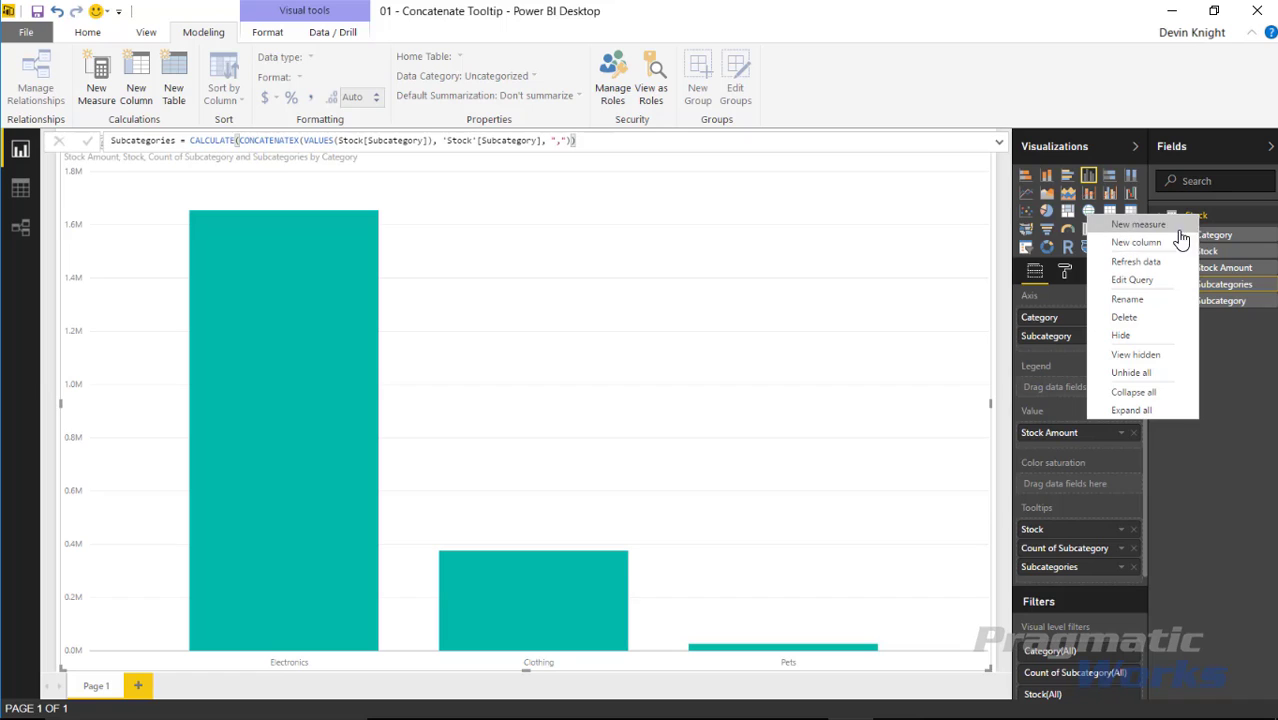
left_click(1138, 226)
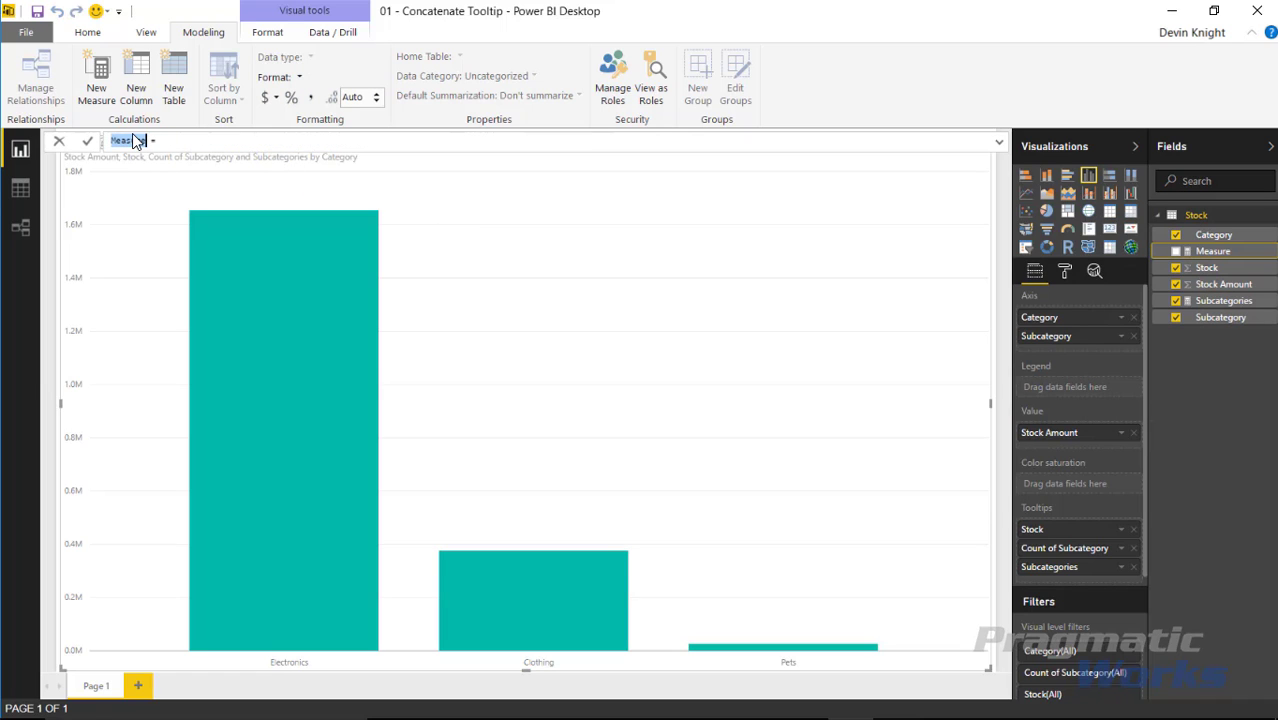
type("Subcategories and More")
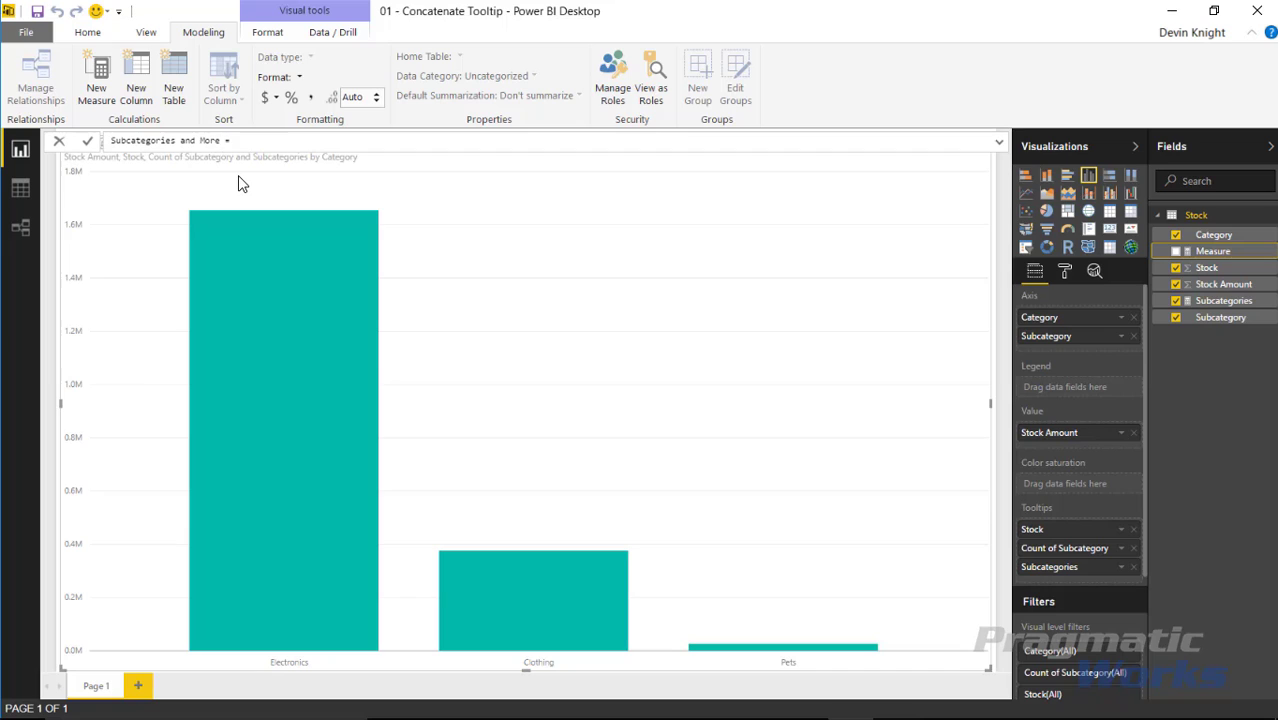
key("End")
key("shift+Return")
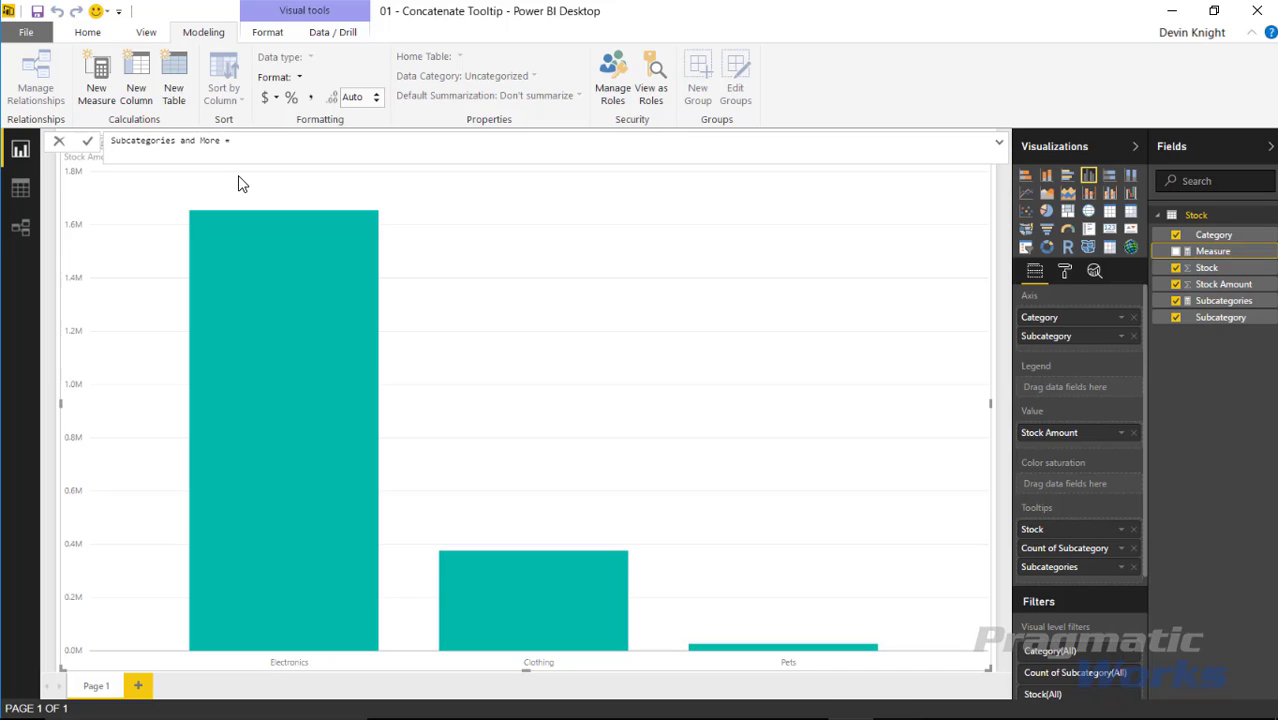
key("shift+Return")
key("shift+Return")
key("shift+Return")
key("shift+Return")
key("shift+Return")
key("Up")
key("Up")
key("Up")
key("Up")
key("Up")
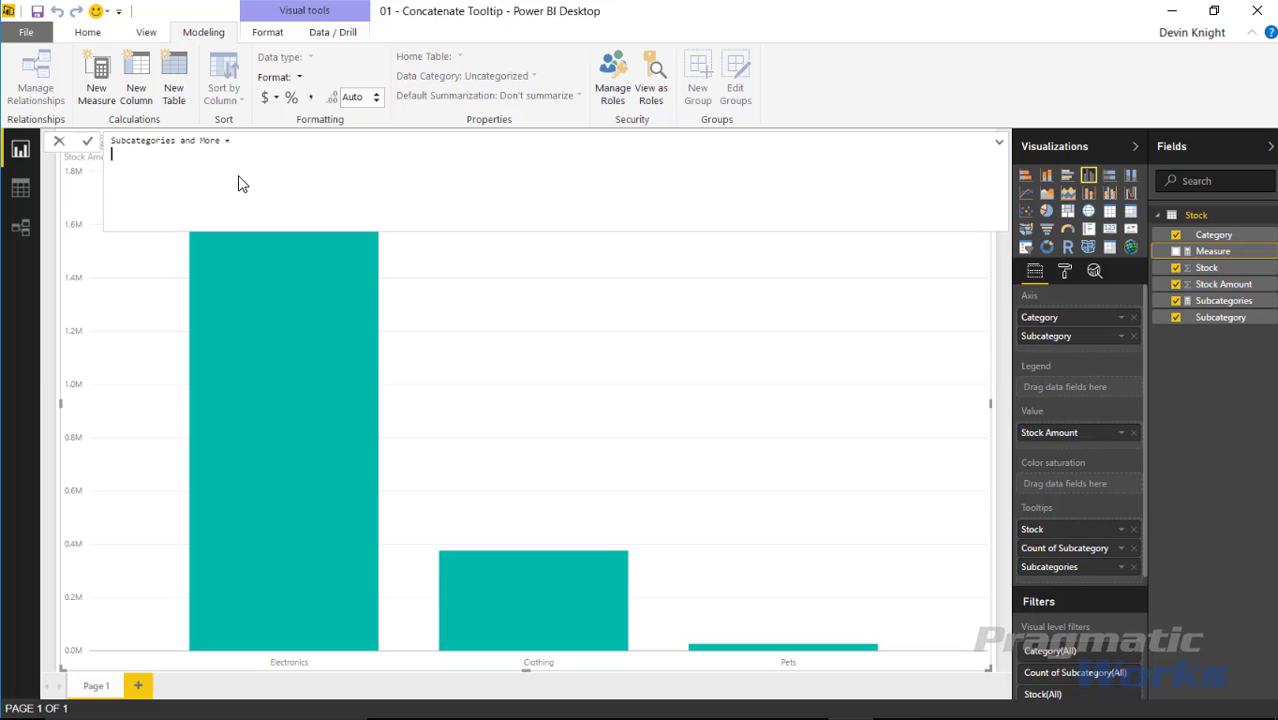
- Declare the variable SubcategoriesCount as DISTINCTCOUNT('Stock'[Subcategory] on the line below the measure name, leaving the parenthesis open
type("VAR SubcategoriesCount = Dist")
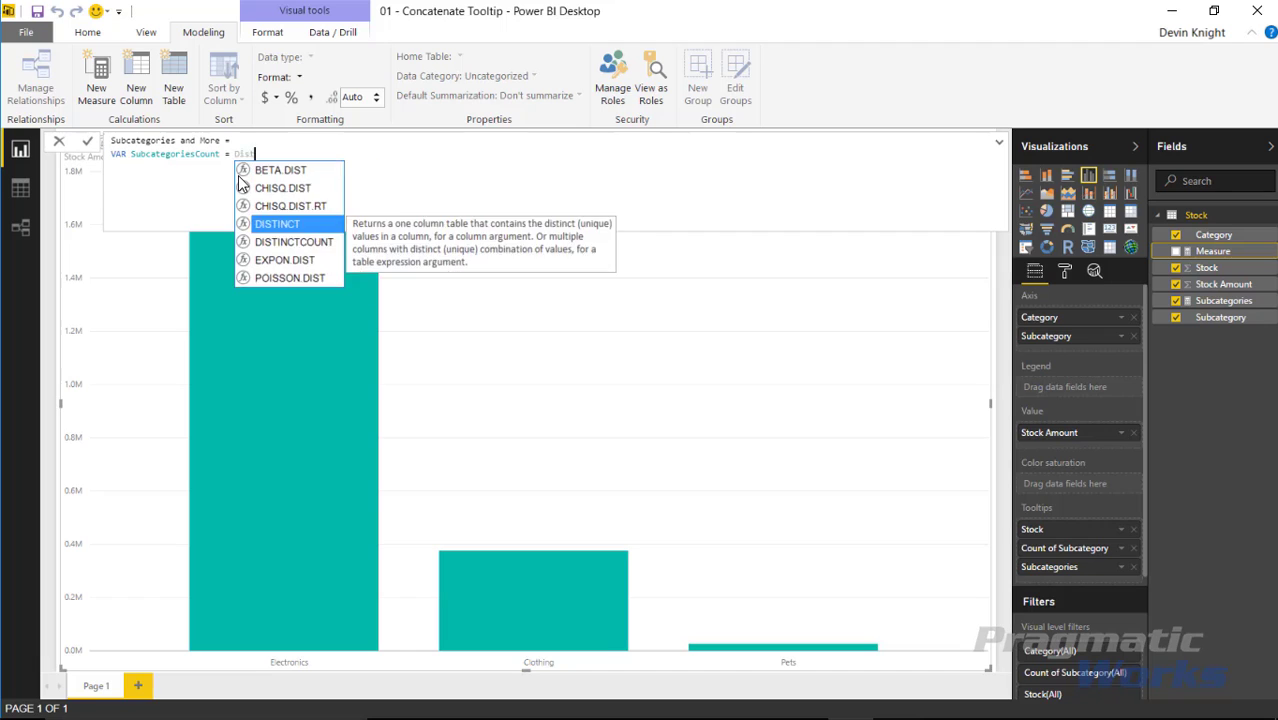
type("inct")
key("Down")
key("Tab")
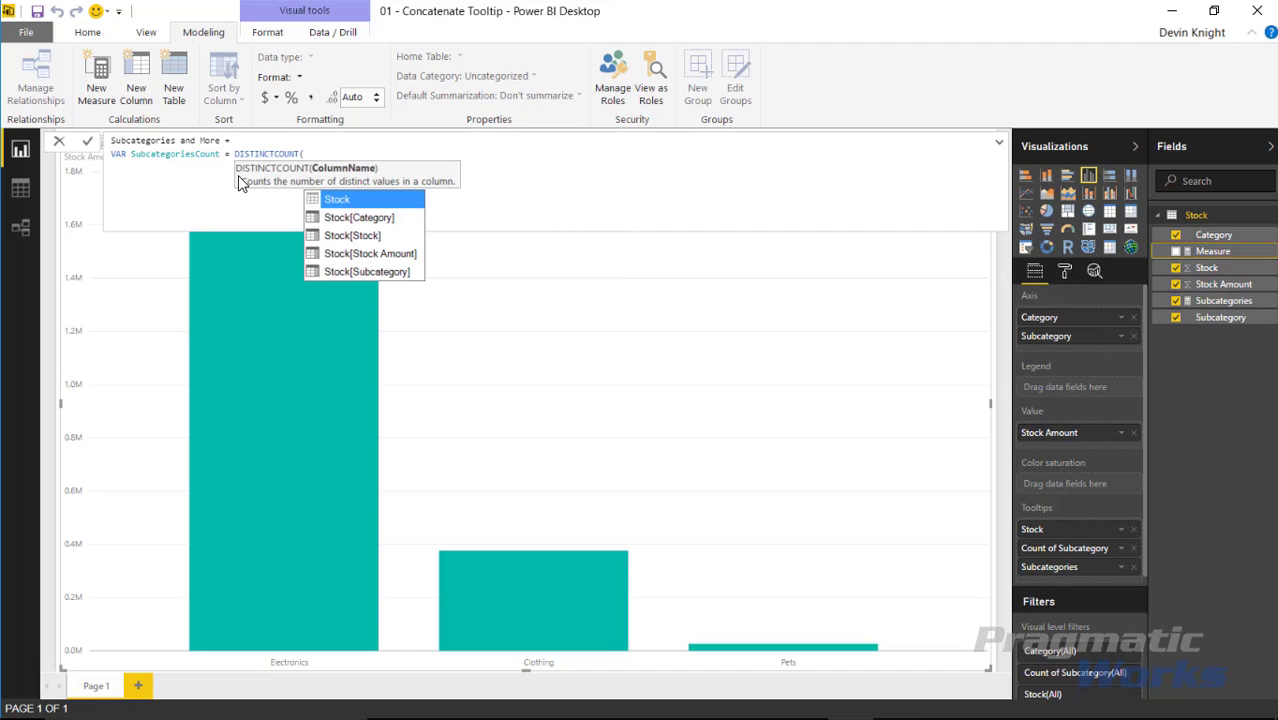
type("'St")
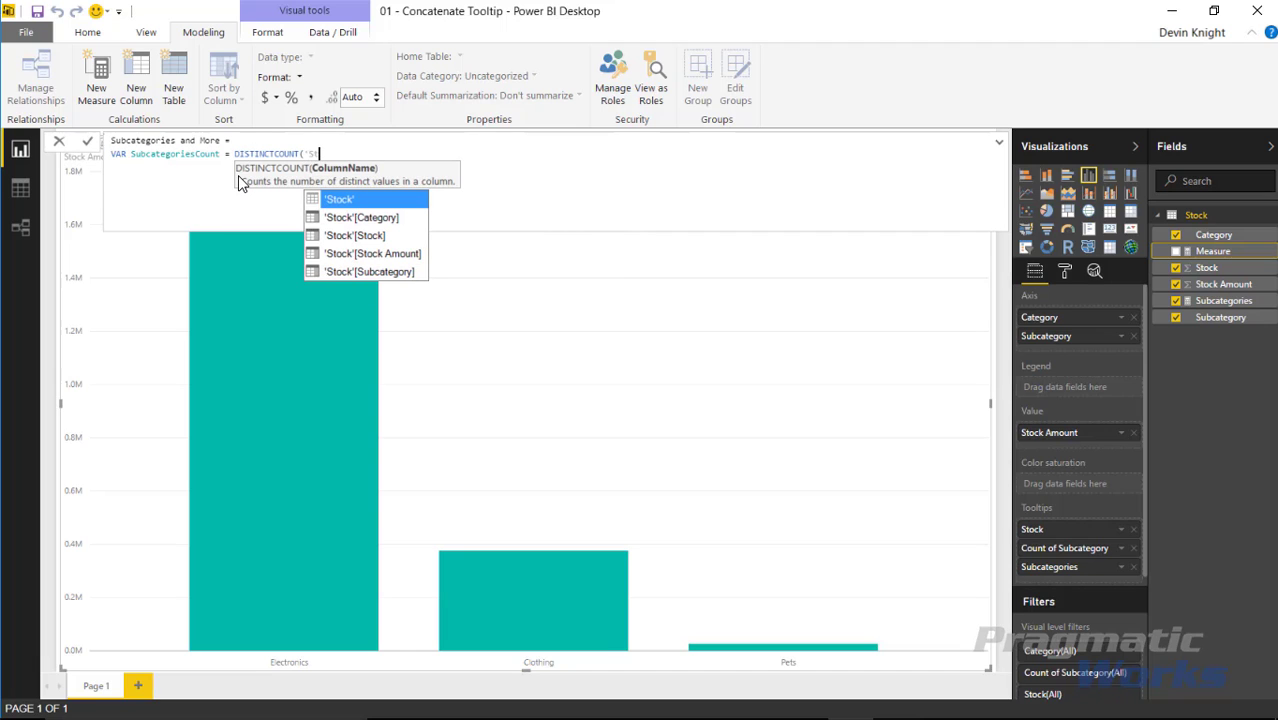
type("ock'")
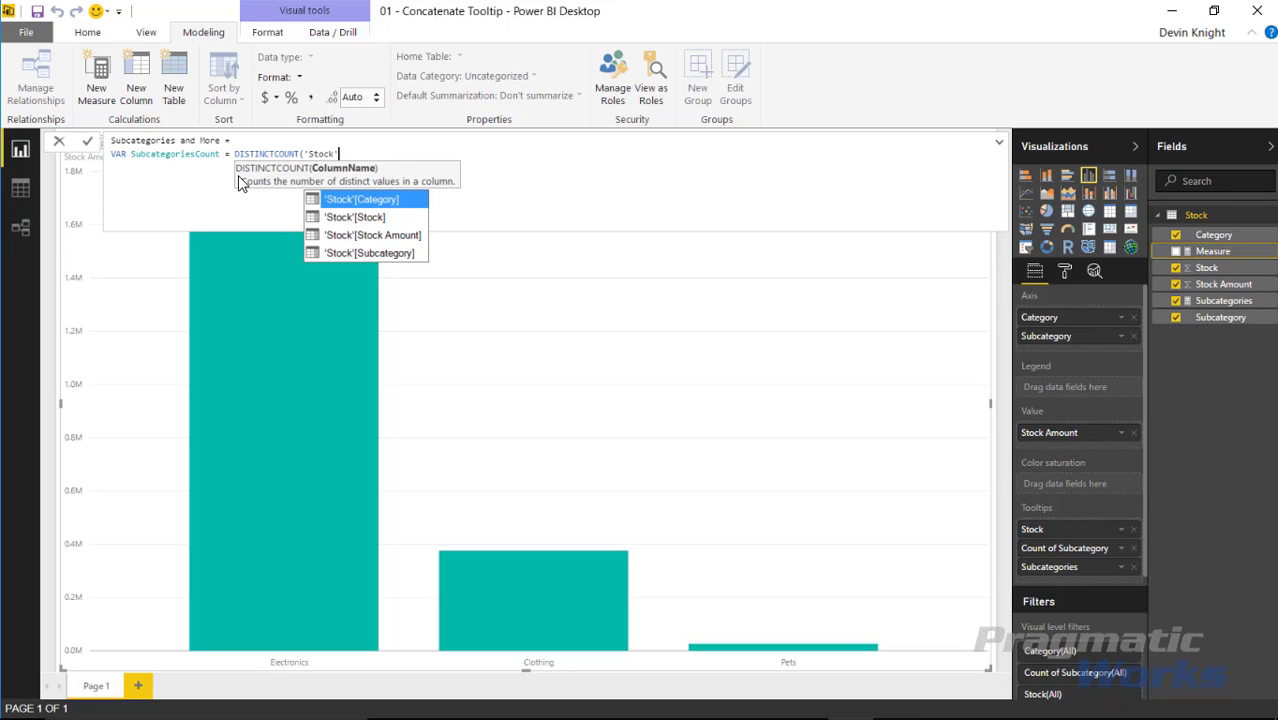
key("Down")
key("Down")
key("Down")
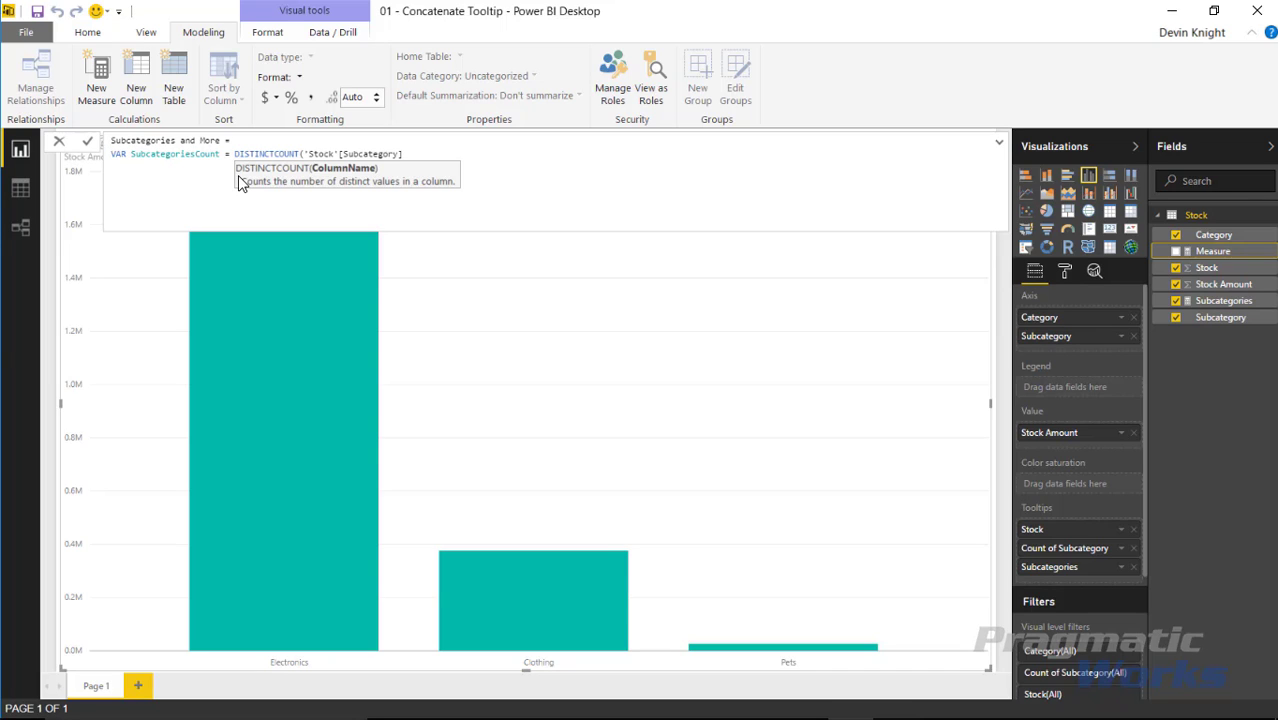
- Add RETURN on its own line below the SubcategoriesCount variable
key("shift+Return")
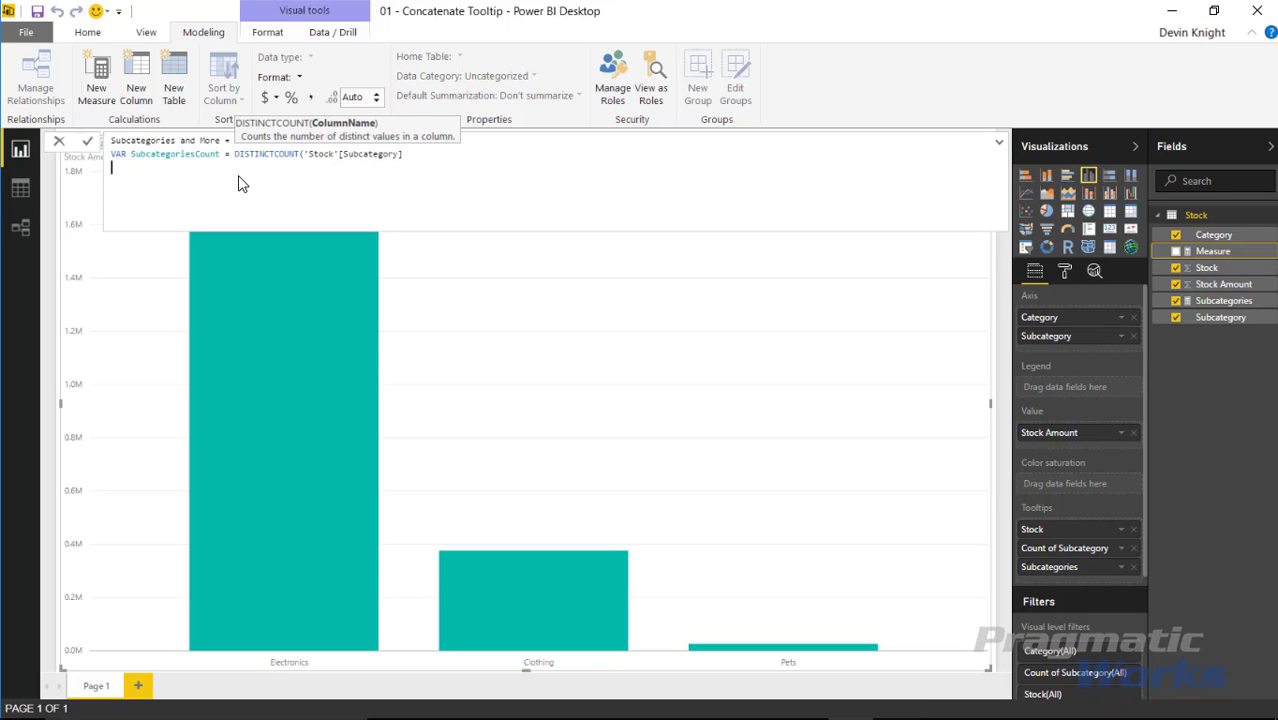
type("R")
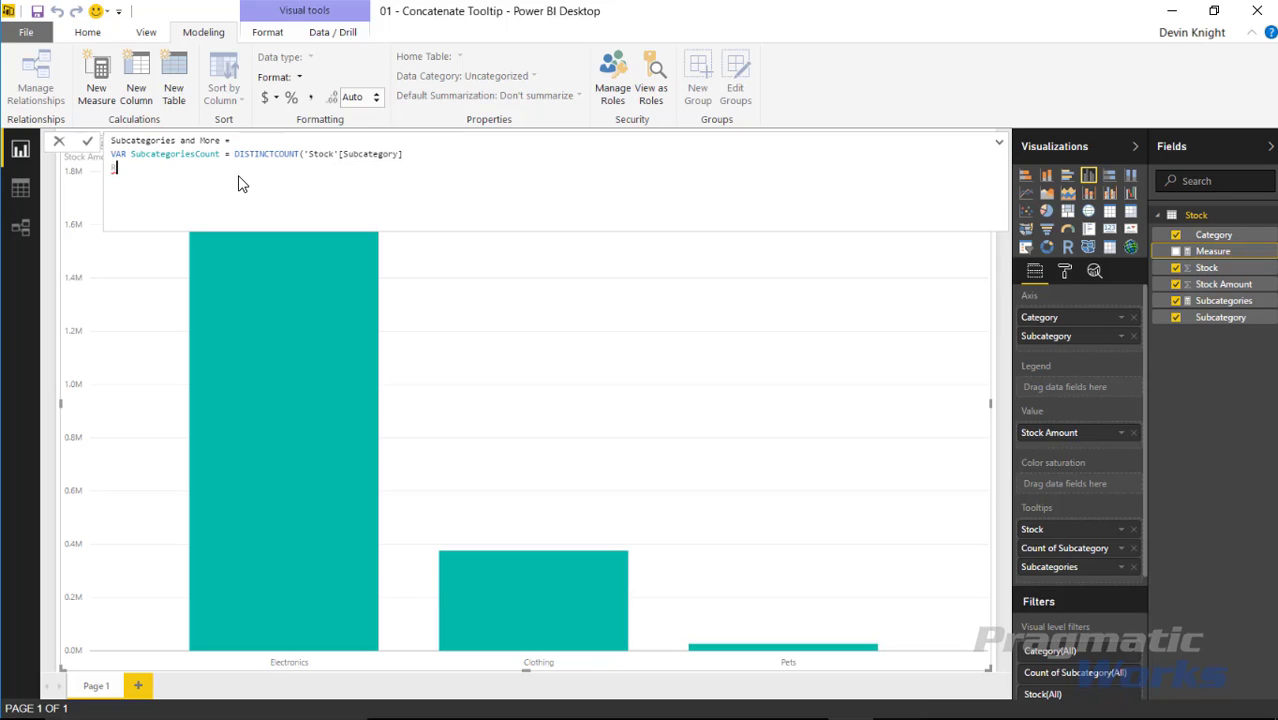
type("ETURN")
key("Return")
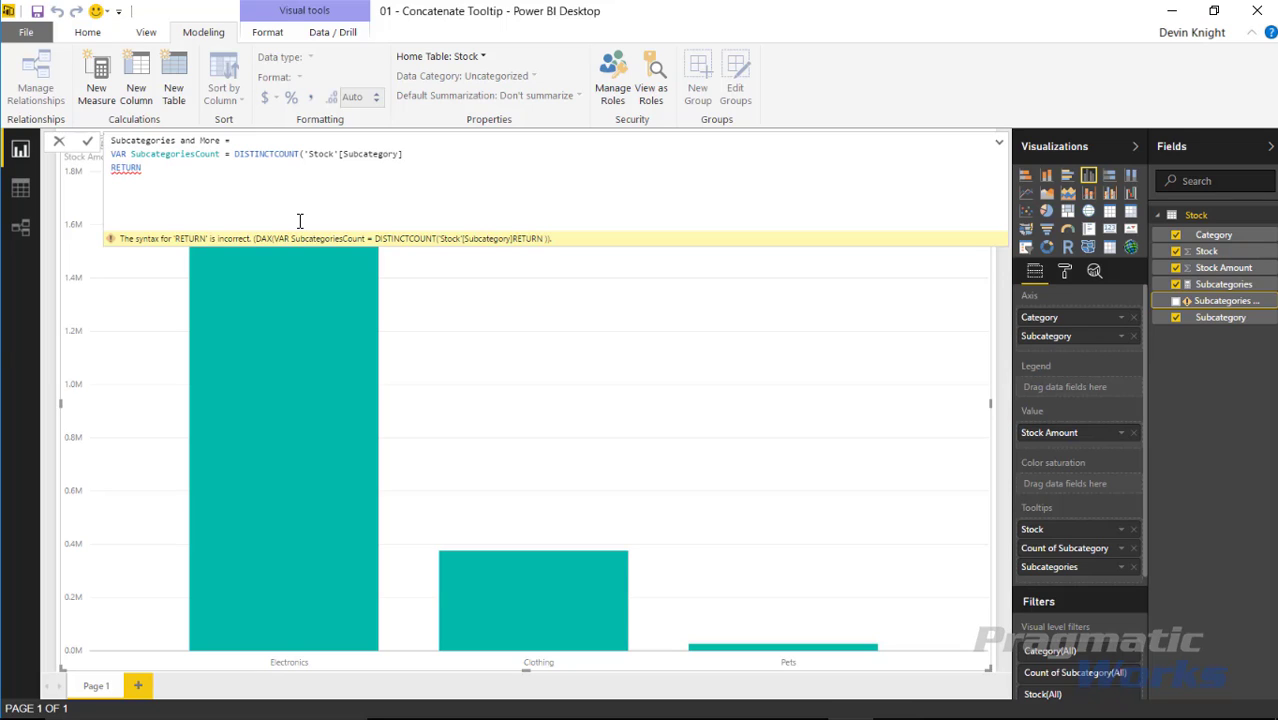
- Close the parenthesis of DISTINCTCOUNT in the variable line and start an IF( function on the line below RETURN
type("IF")
key("Up")
key("End")
type(")")
key("Down")
key("Down")
key("Return")
key("BackSpace")
type("(")
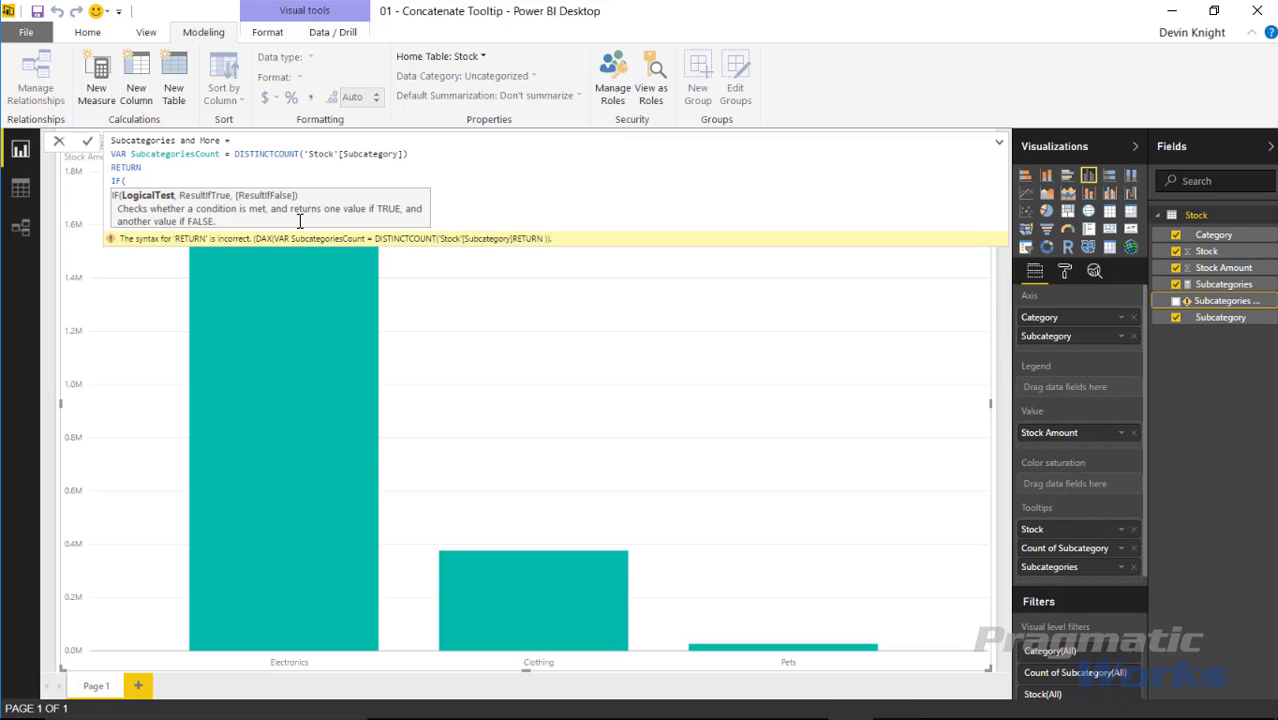
- Enter SubcategoriesCount>=3 as the logical test of the IF function
type("Sub")
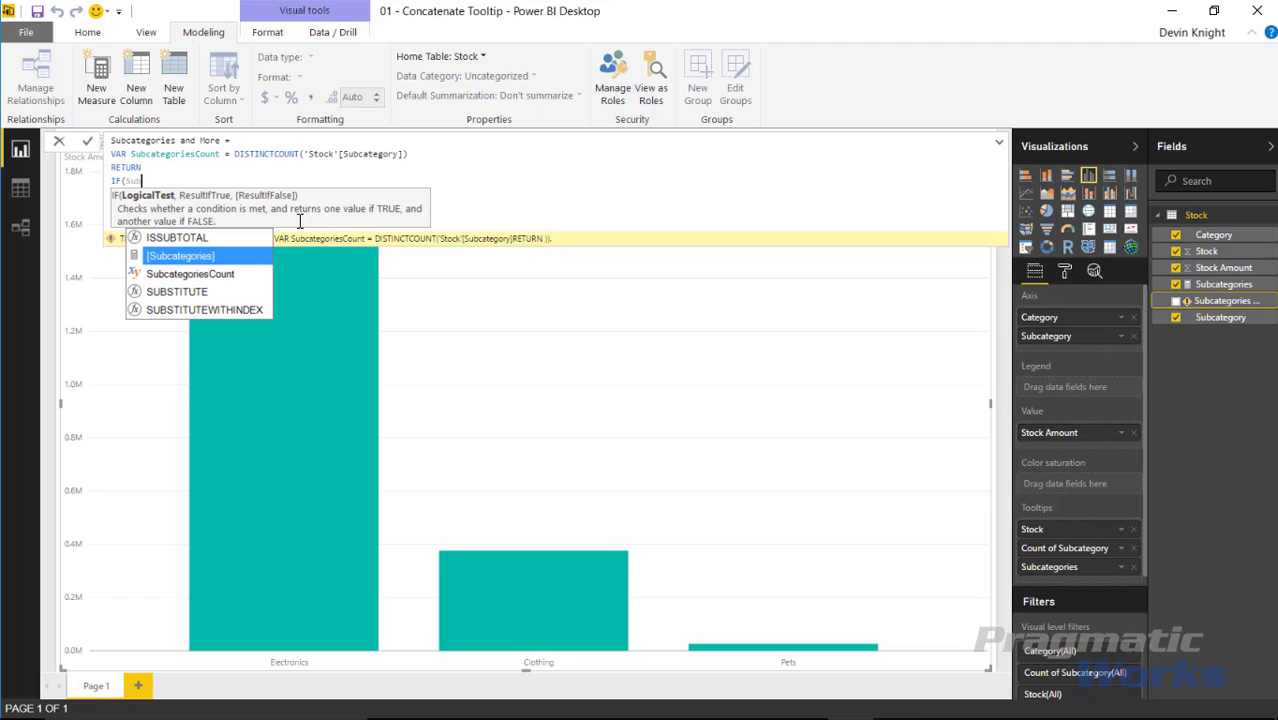
key("Down")
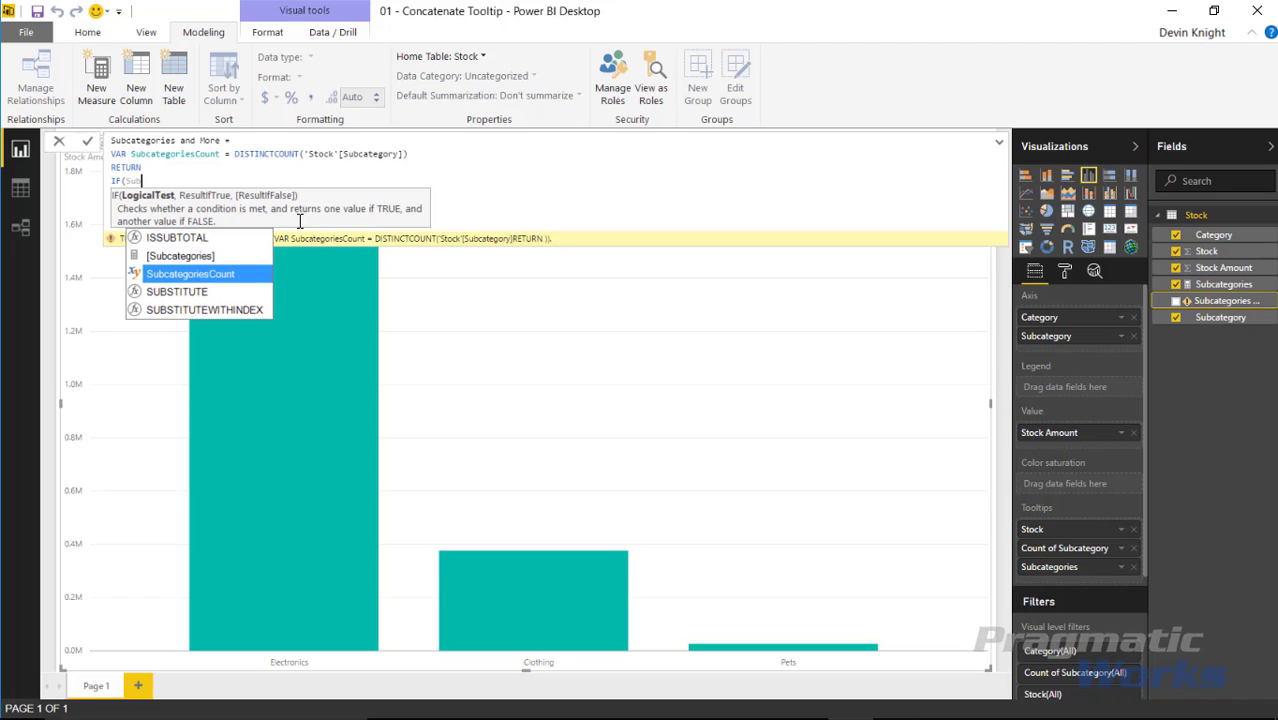
key("Tab")
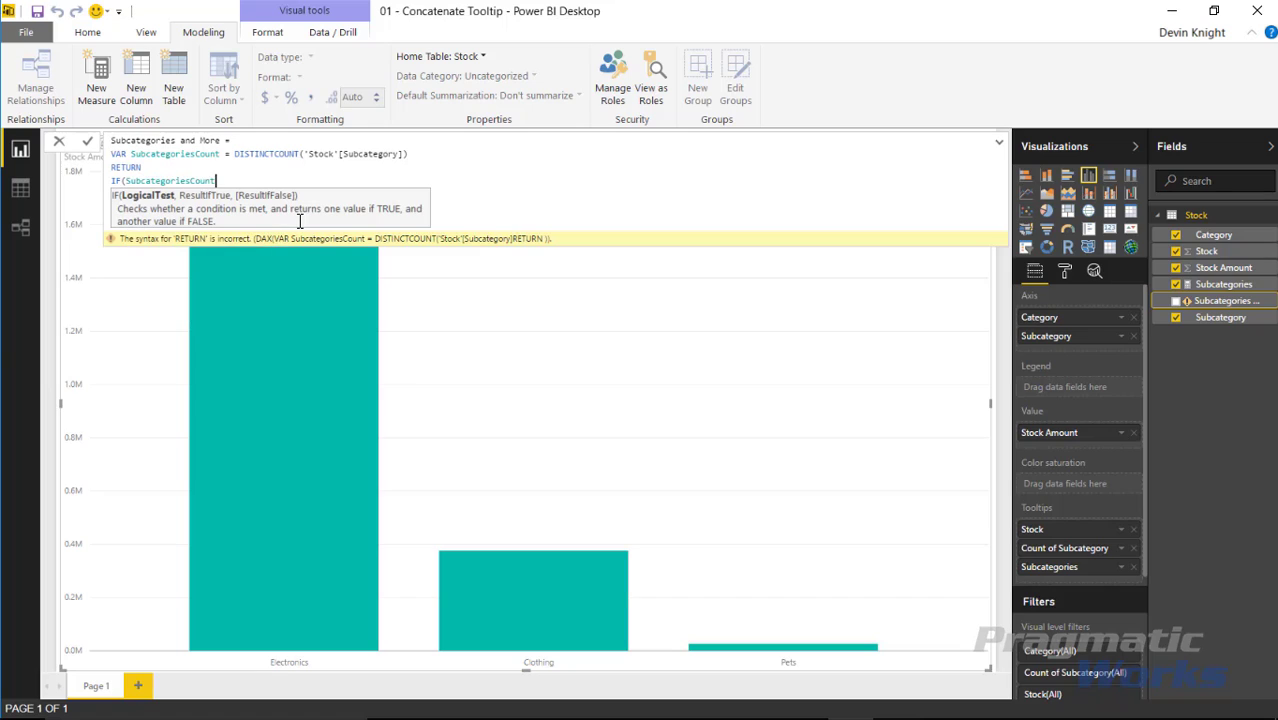
key("Up")
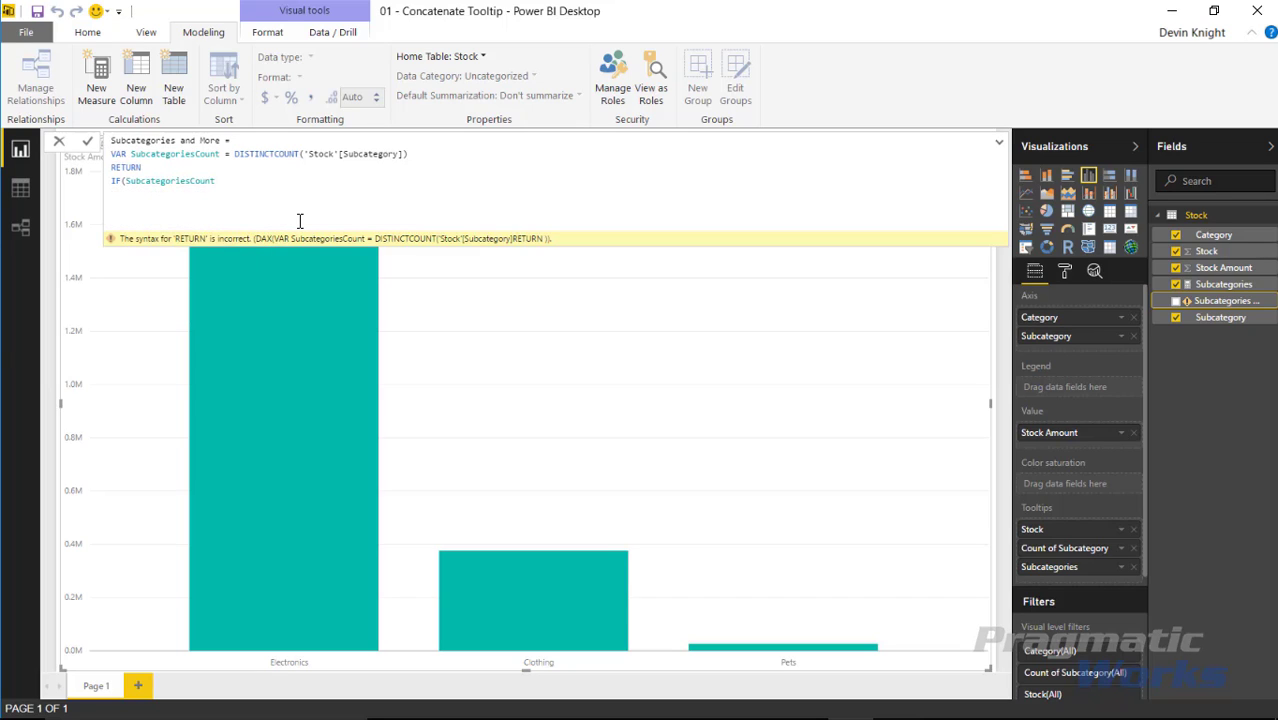
key("BackSpace")
key("Down")
key("End")
type(">=3")
type(",")
- Start the IF function's true result with Calculate( on a new line and end the logical test line with a comma
key("shift+Return")
type("S")
type("alc")
type("ulate")
key("BackSpace")
type("(")
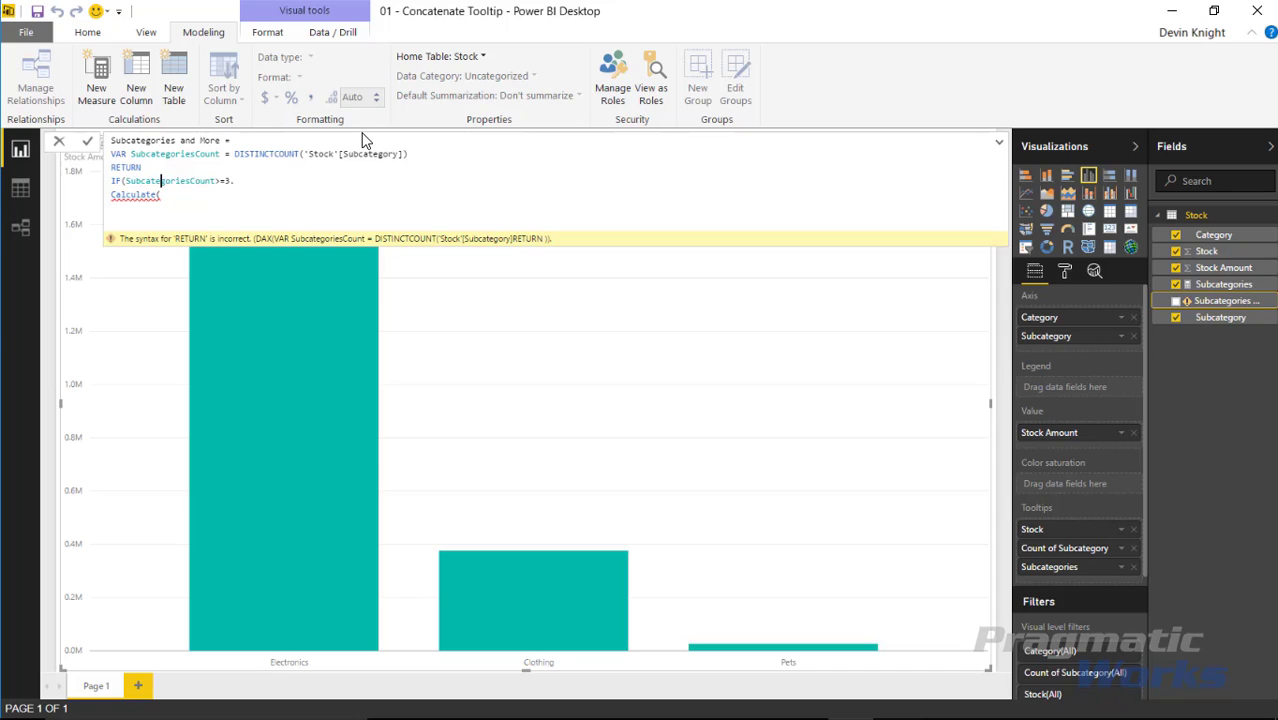
key("Up")
key("End")
type(",")
key("Down")
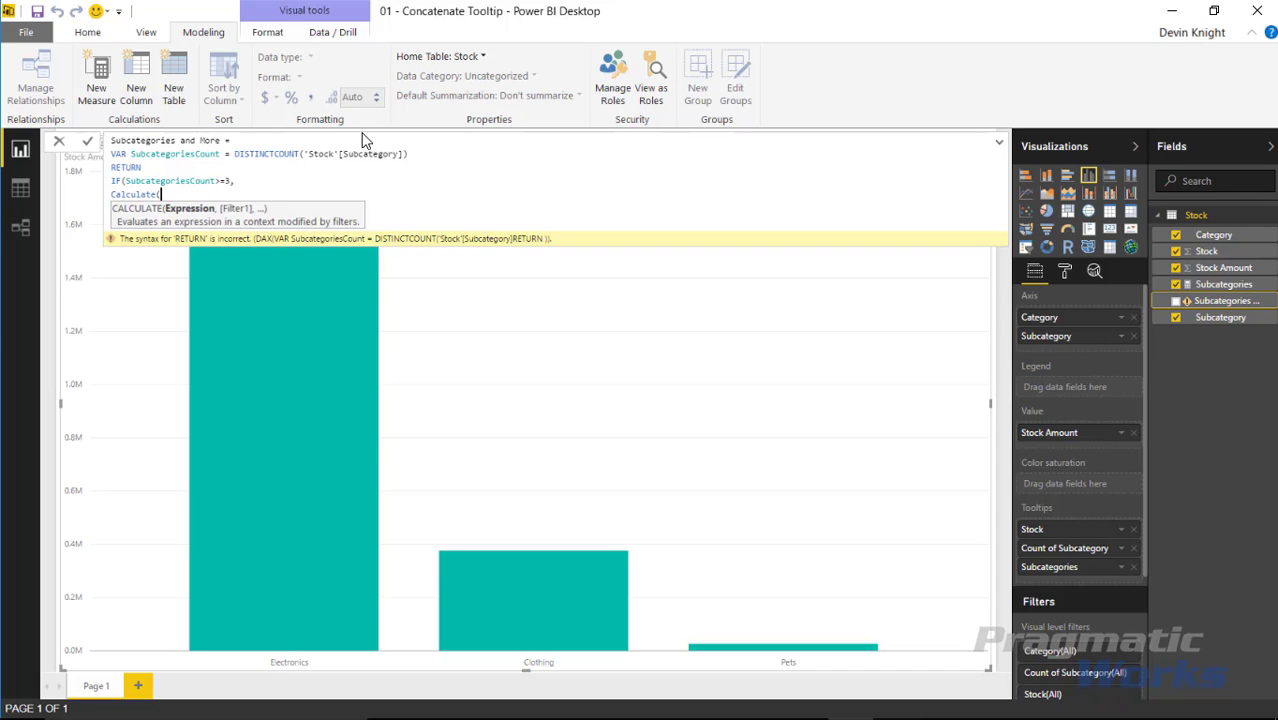
- Inside Calculate, open CONCATENATEX( with TOPN(3, VALUES('Stock'[Subcategory])) as its table argument
type("CONCATENATEX(")
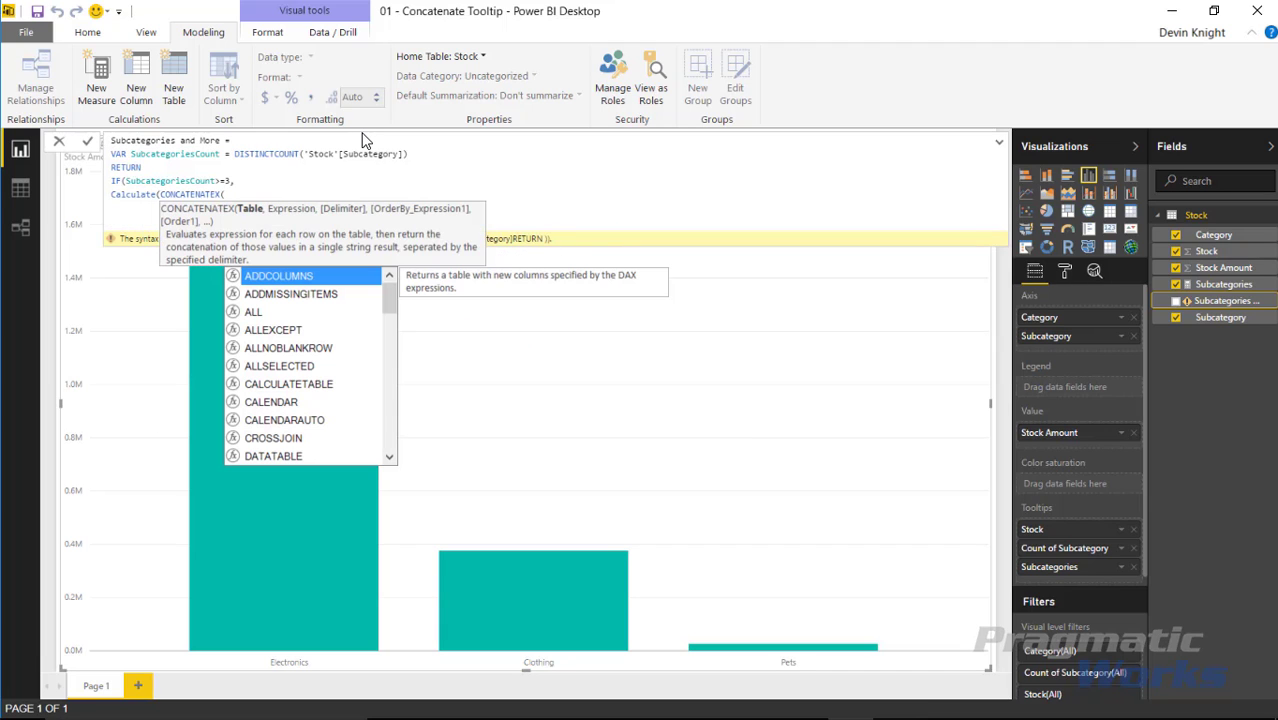
type("T")
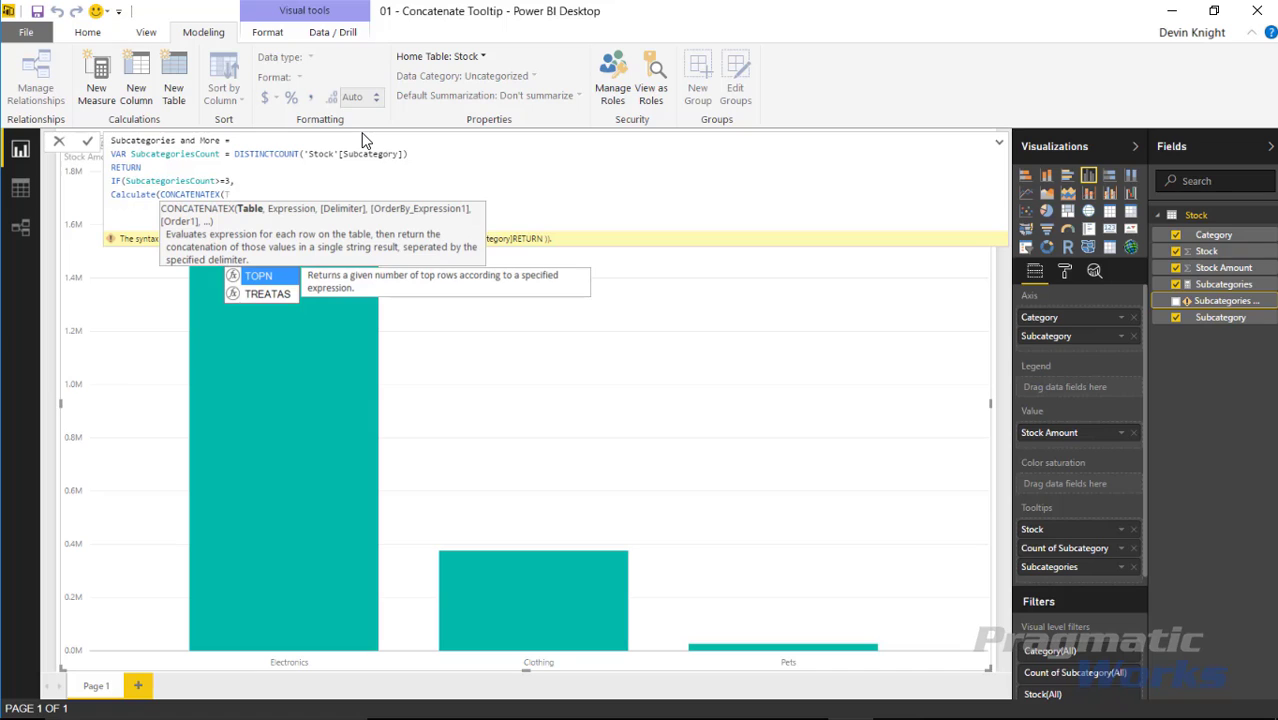
type("OPN(")
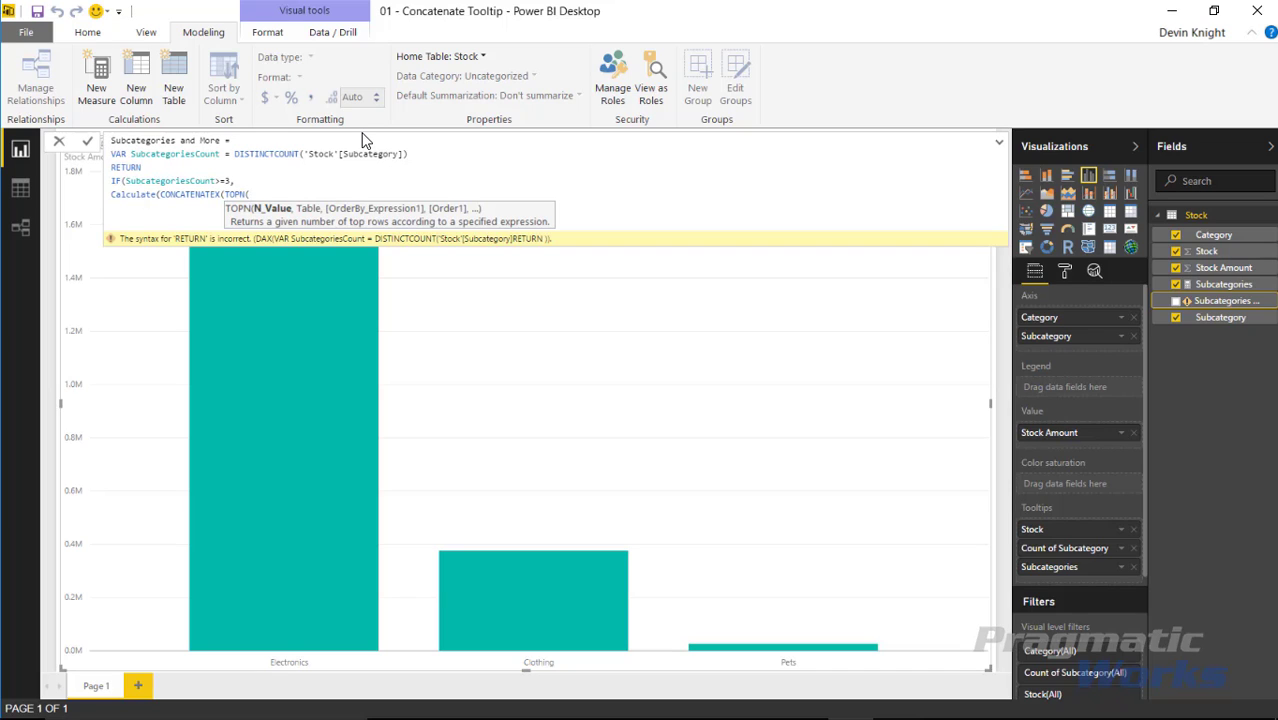
type("3, VALUES(")
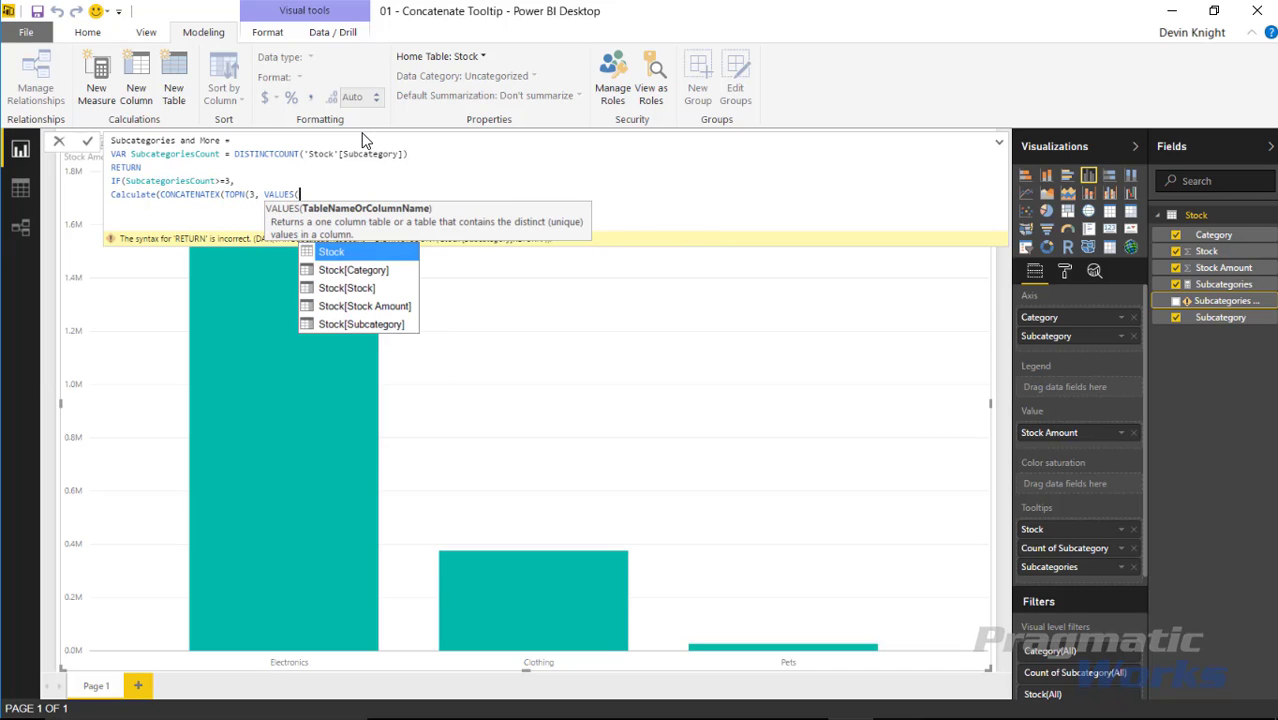
type("'Stock'")
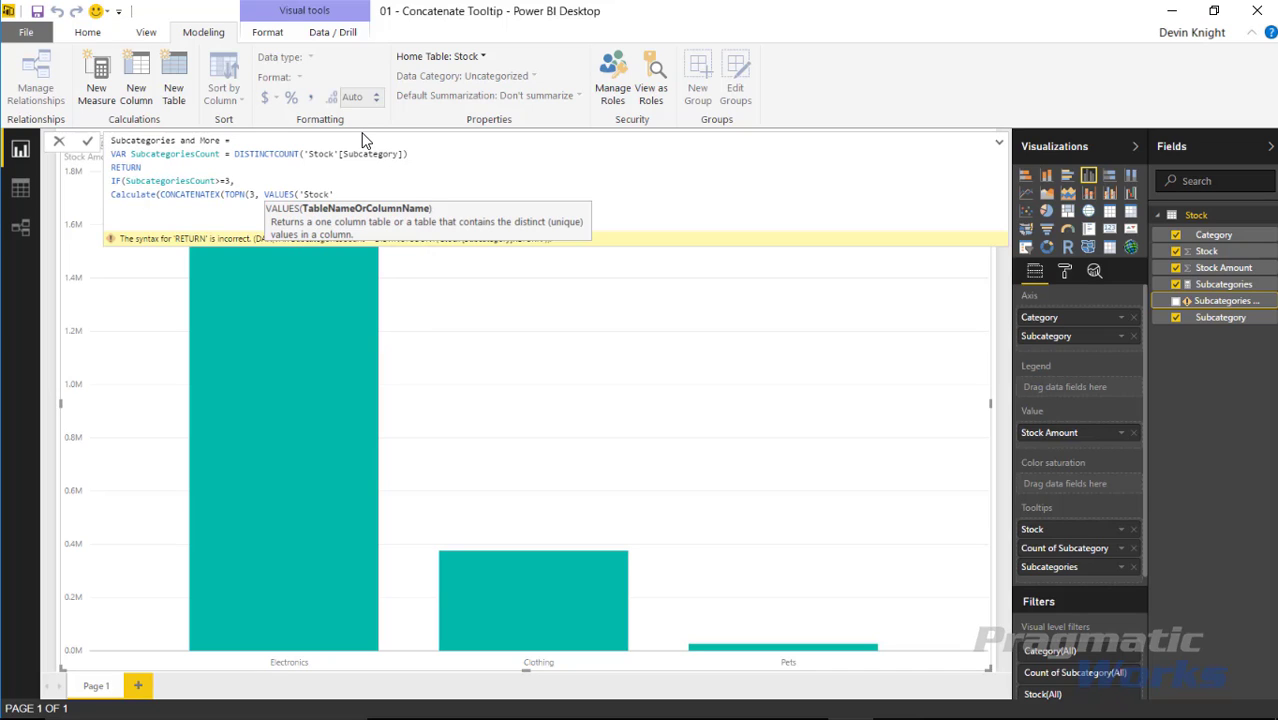
type("[")
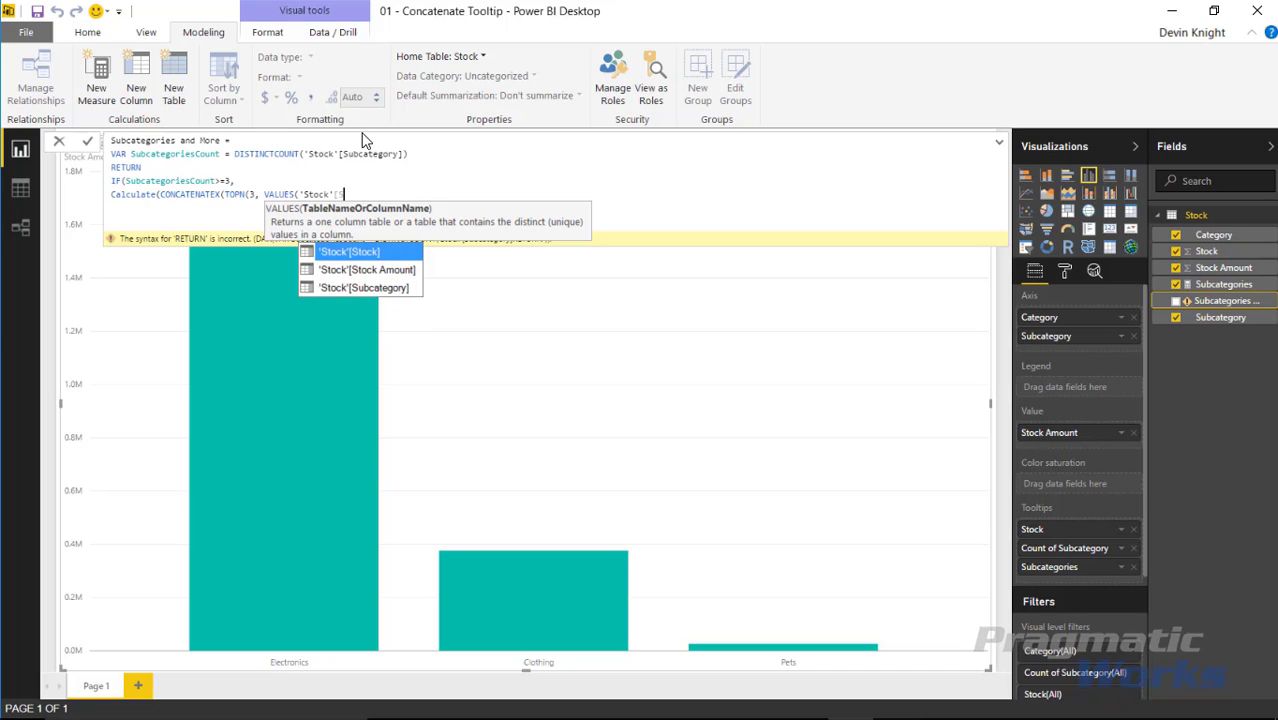
type("S")
key("Down")
key("Down")
key("Tab")
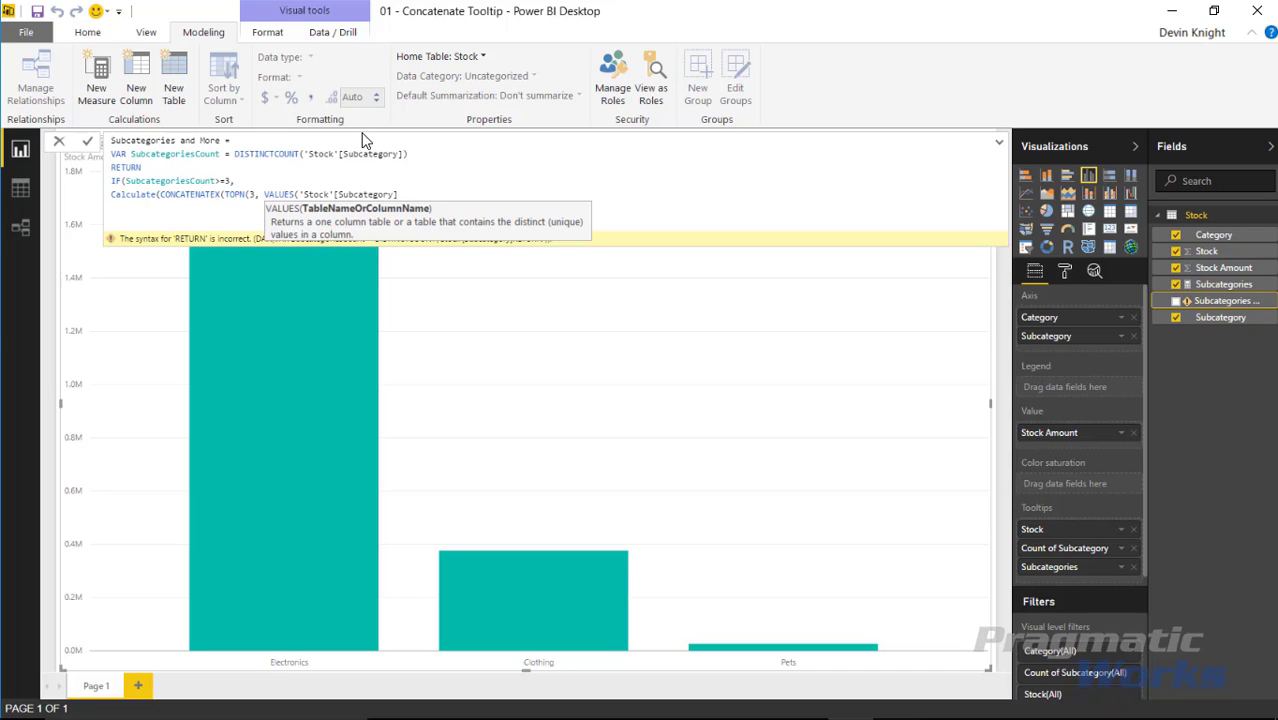
type("))")
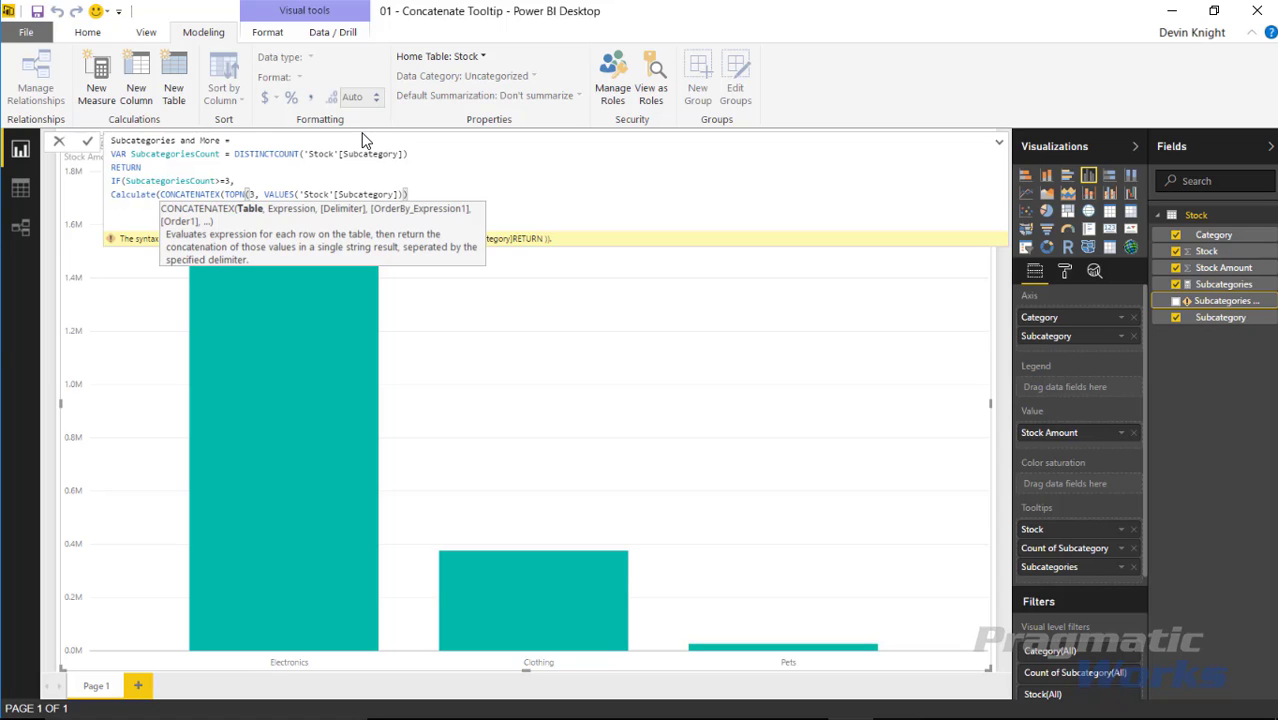
- Complete CONCATENATEX with 'Stock'[Subcategory] and the delimiter ", ", close Calculate, and append &" and more..." followed by a comma
type(",")
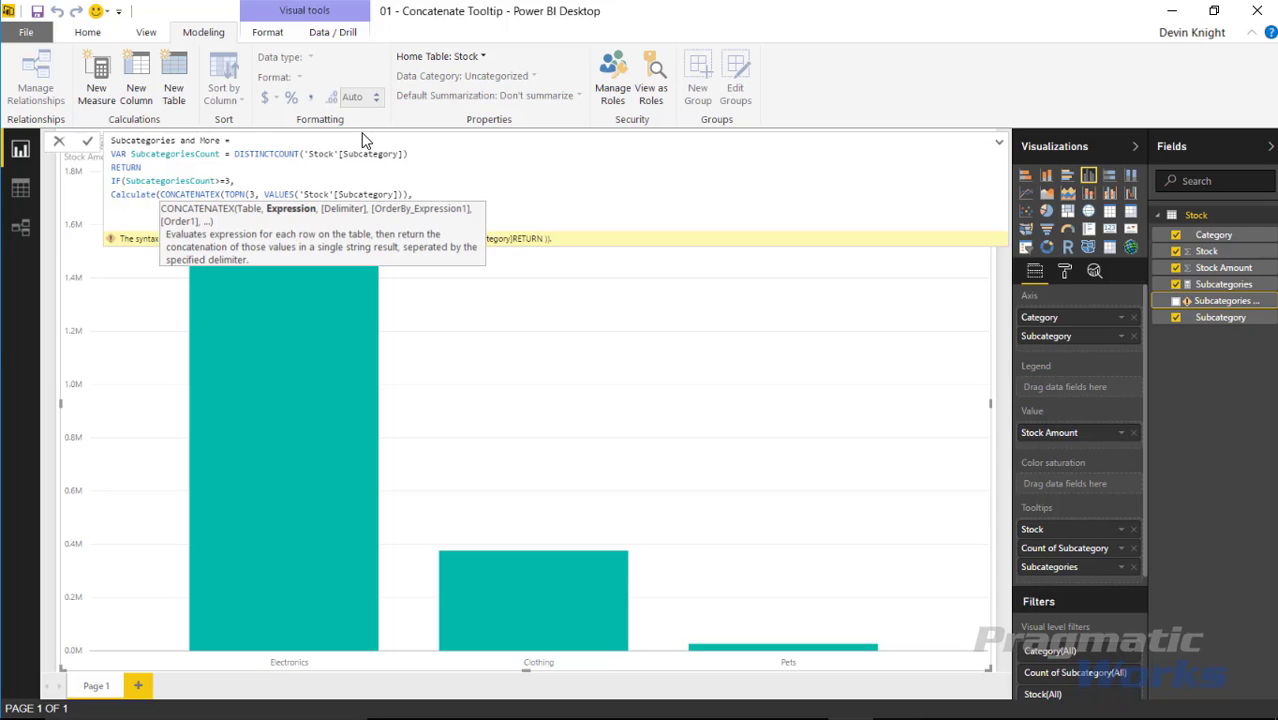
type(" '")
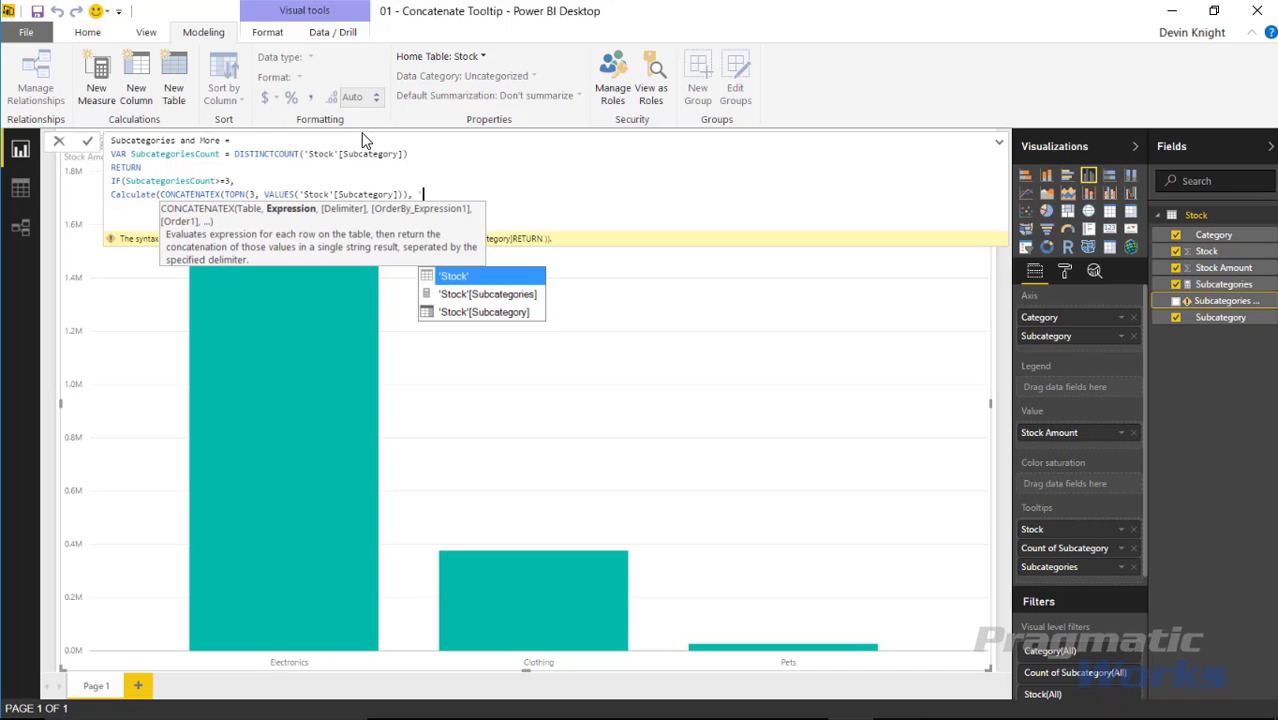
type("S")
key("Down")
key("Down")
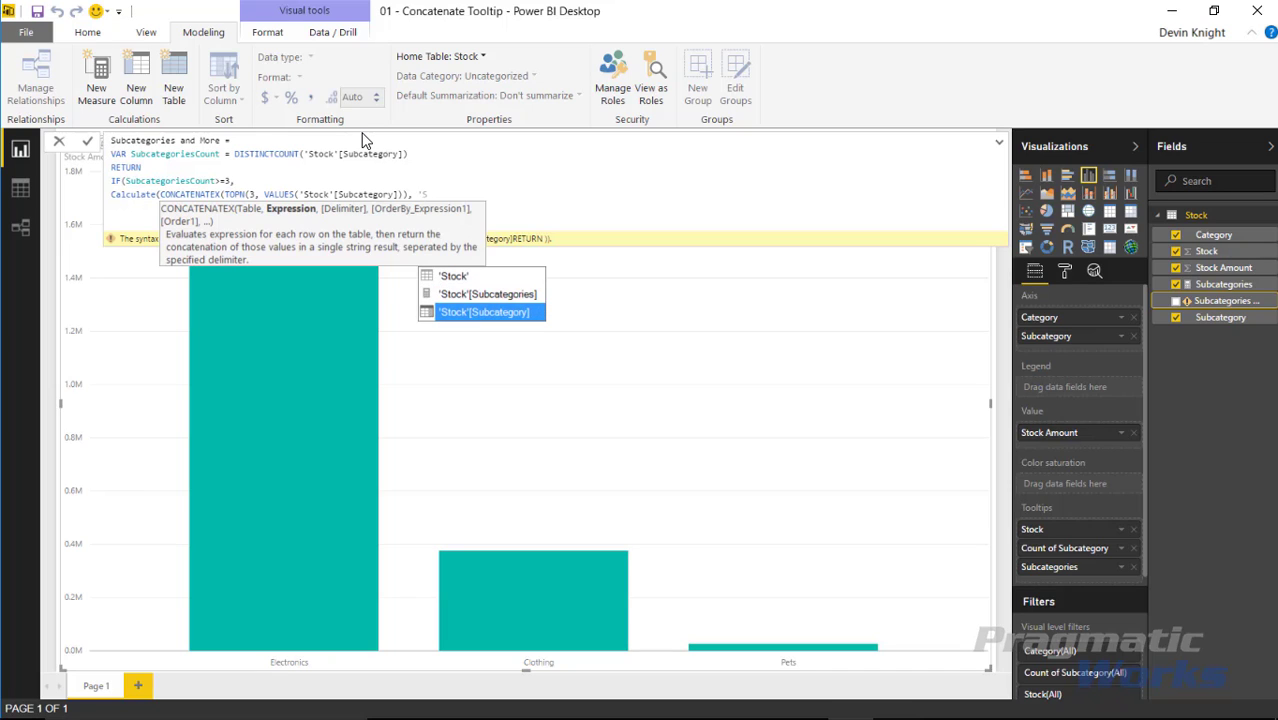
key("Tab")
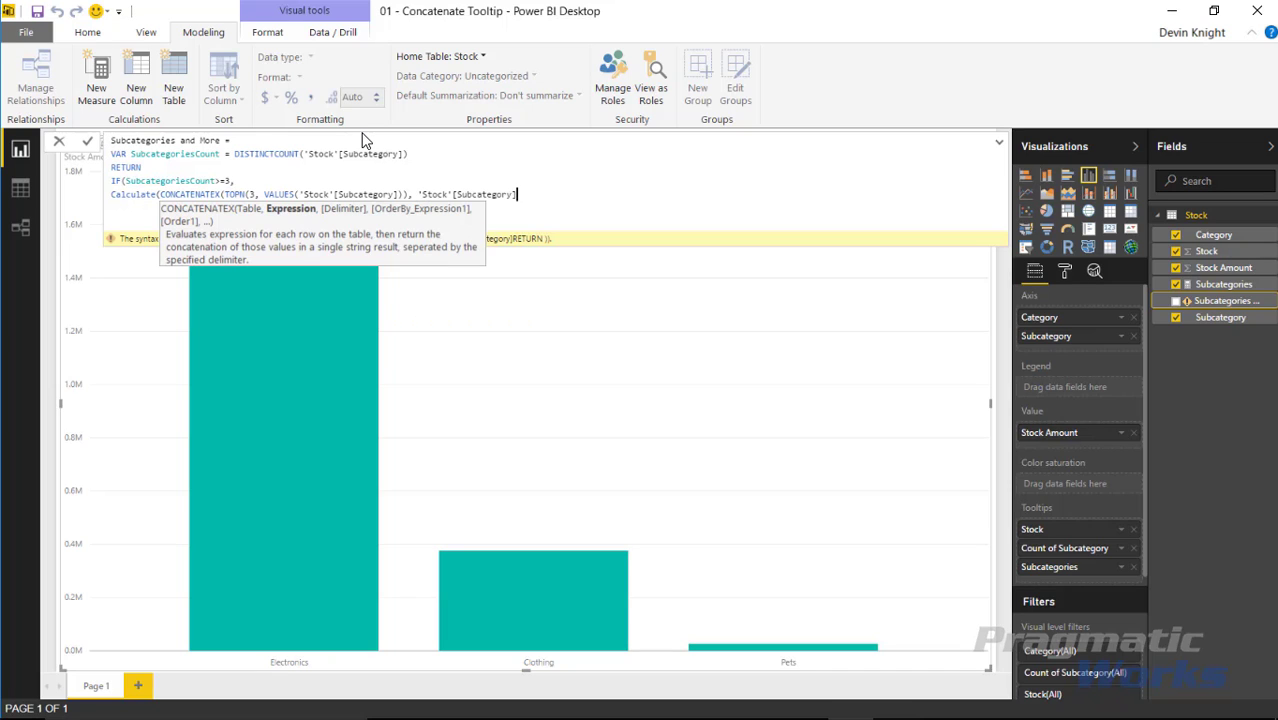
type(", \"")
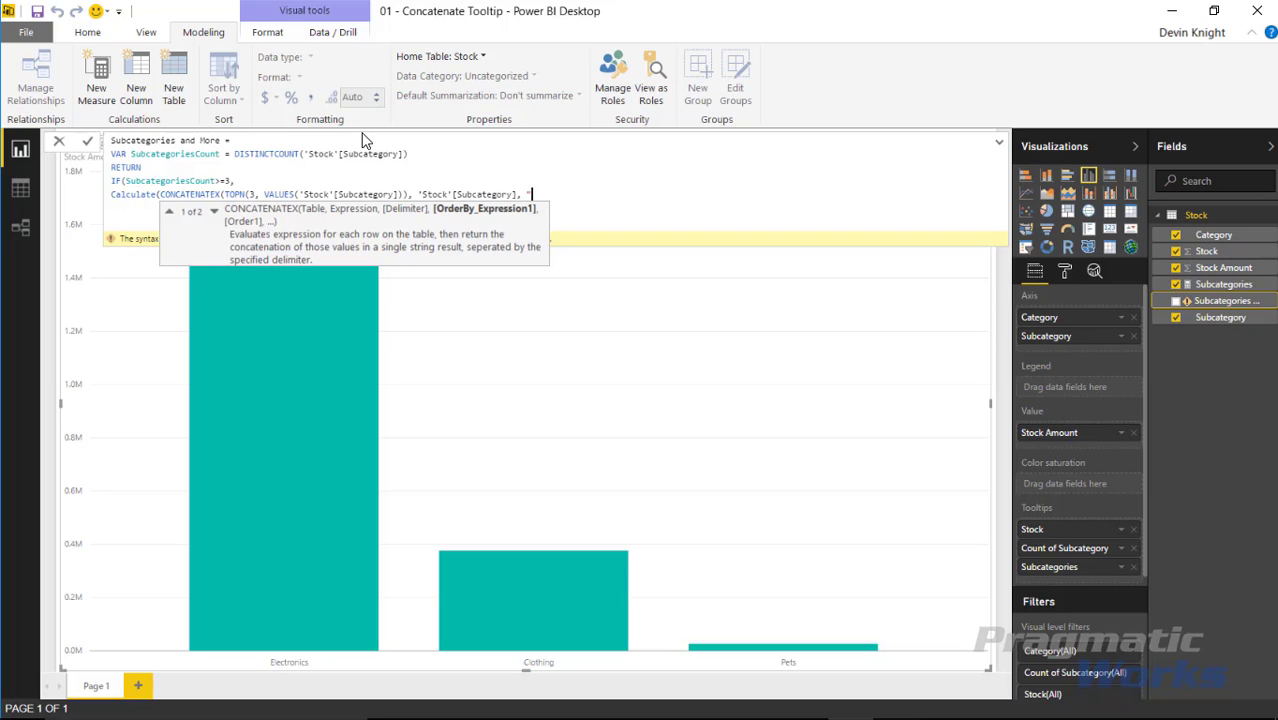
type(", \"))")
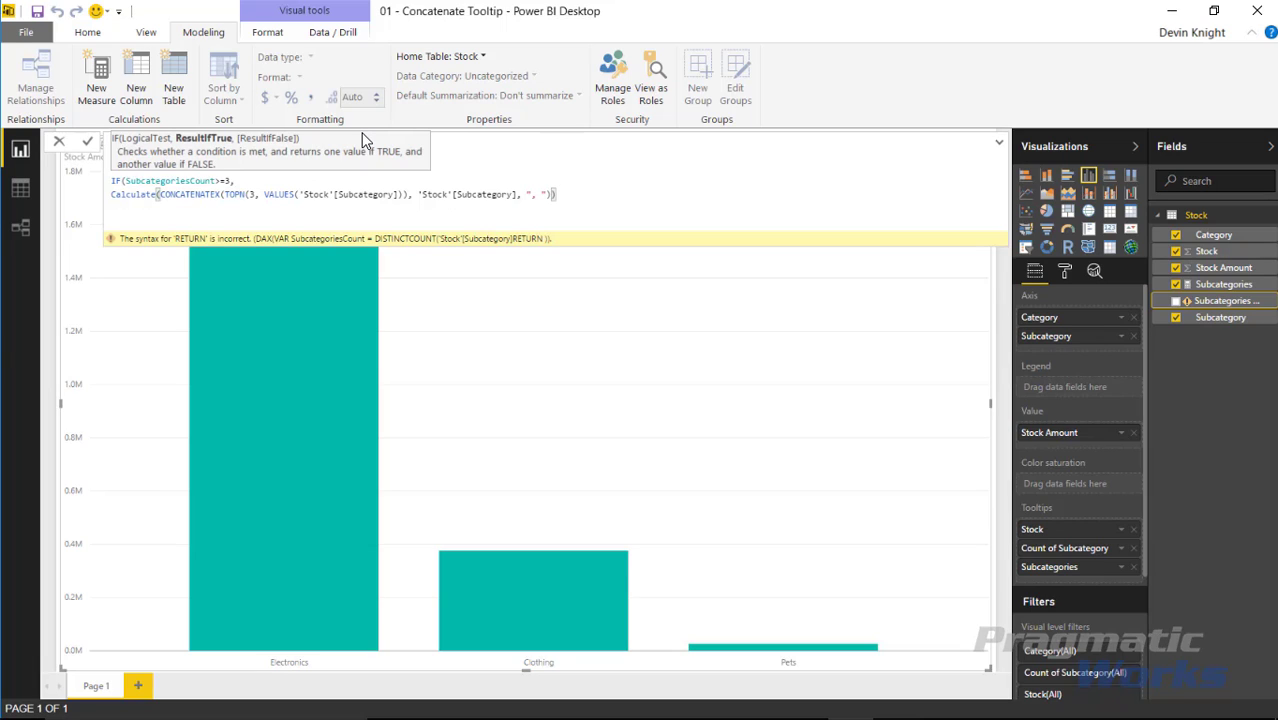
type("&\" and more...\"")
type(",")
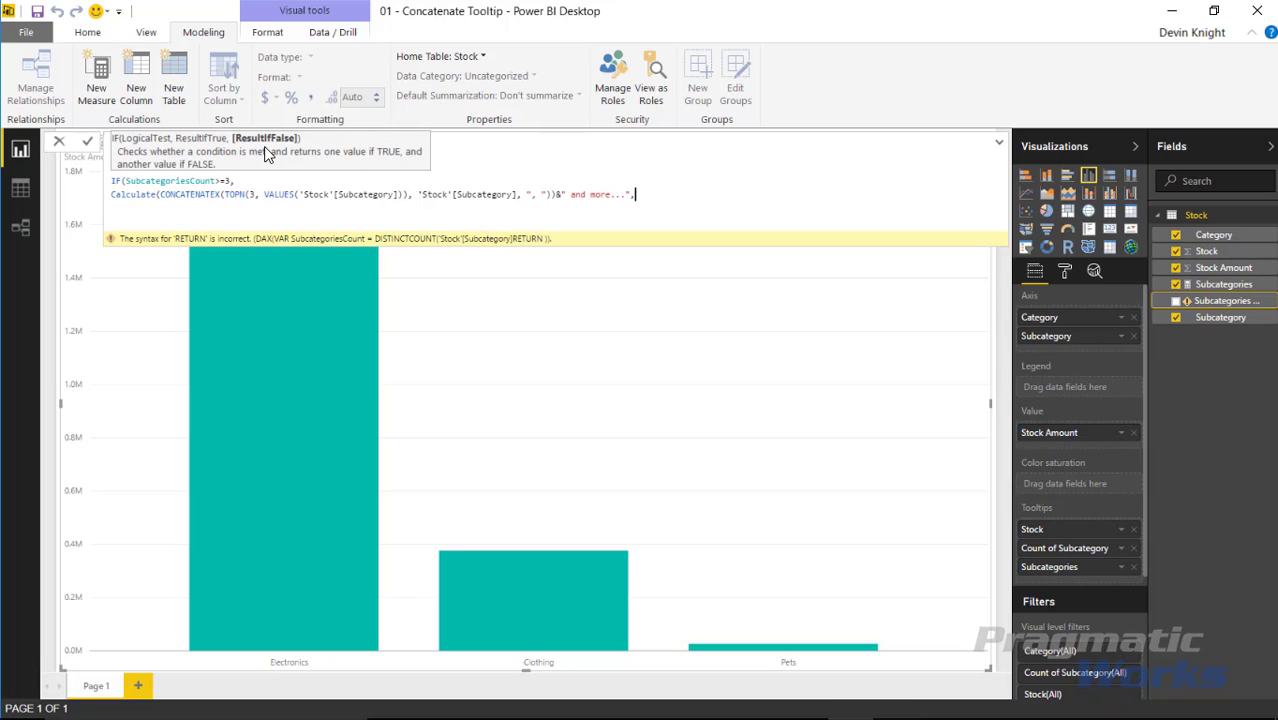
- Start the IF function's false result on a new line with CALCULATE(CONCATENATEX(
key("shift+Return")
type("Ca")
key("Tab")
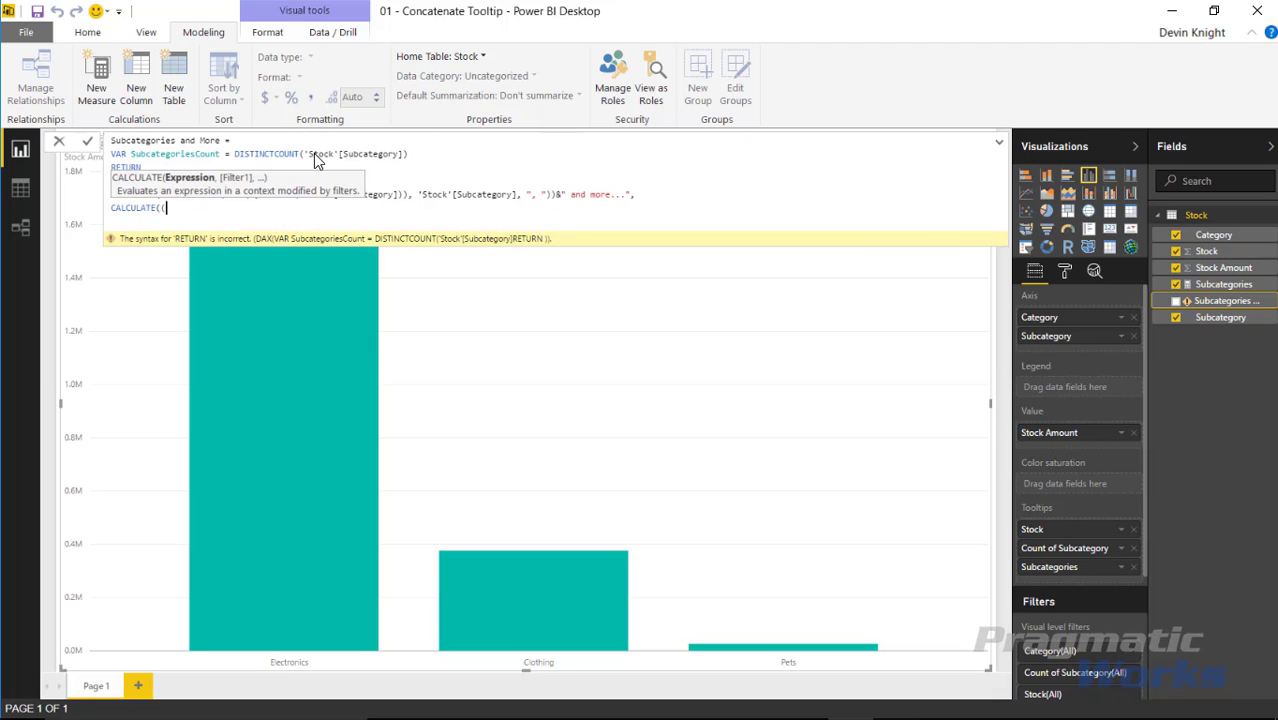
type("con")
key("Down")
key("Tab")
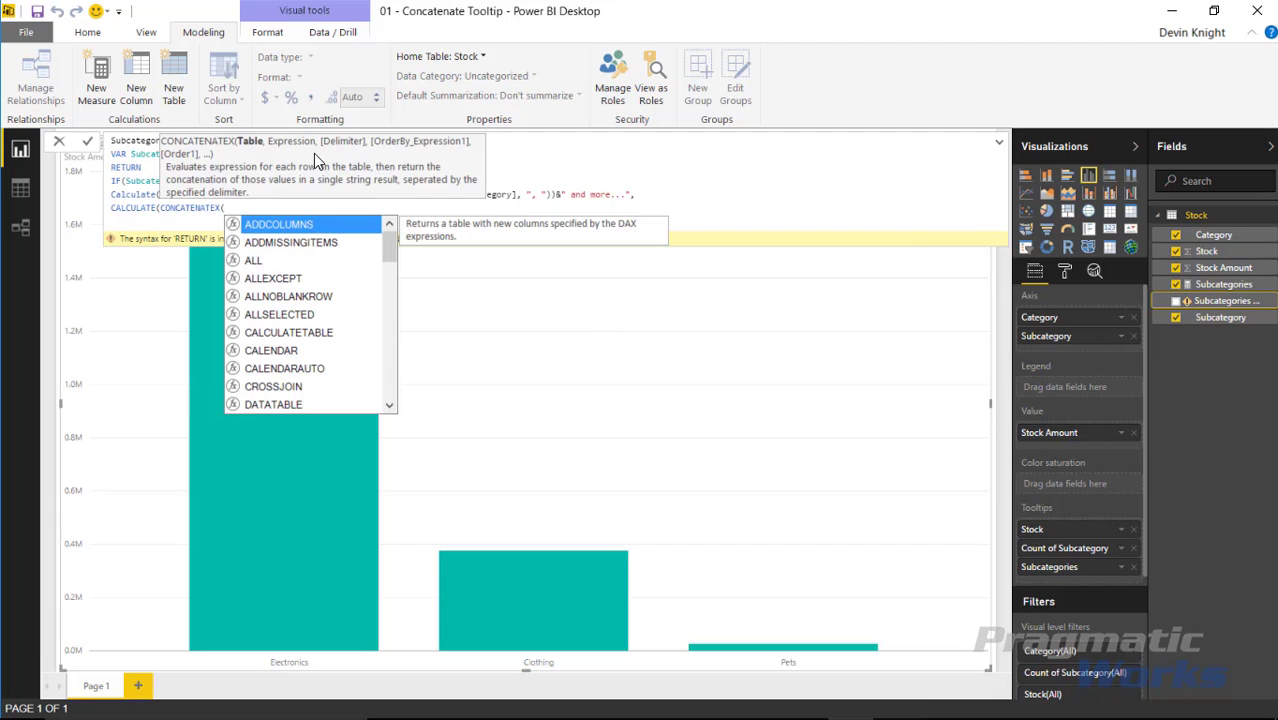
- Enter VALUES(Stock[Subcategory]) as the table argument of the second CONCATENATEX, followed by a comma
type("val")
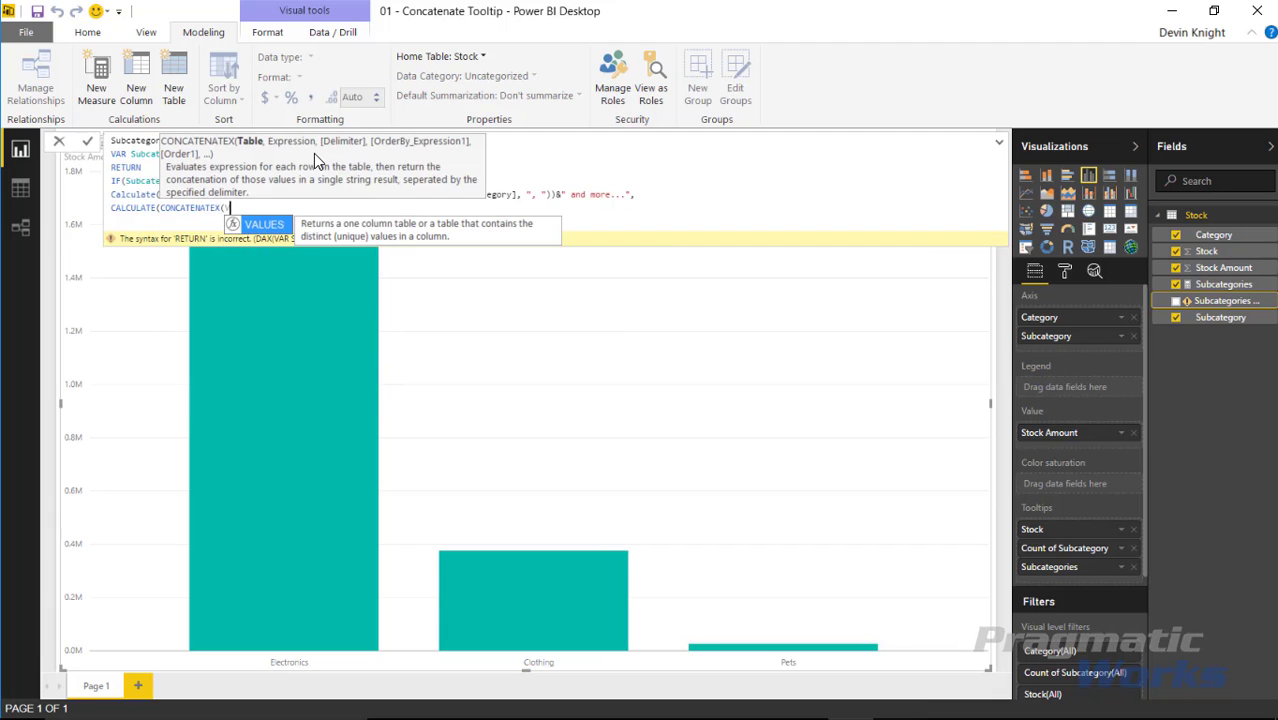
key("Tab")
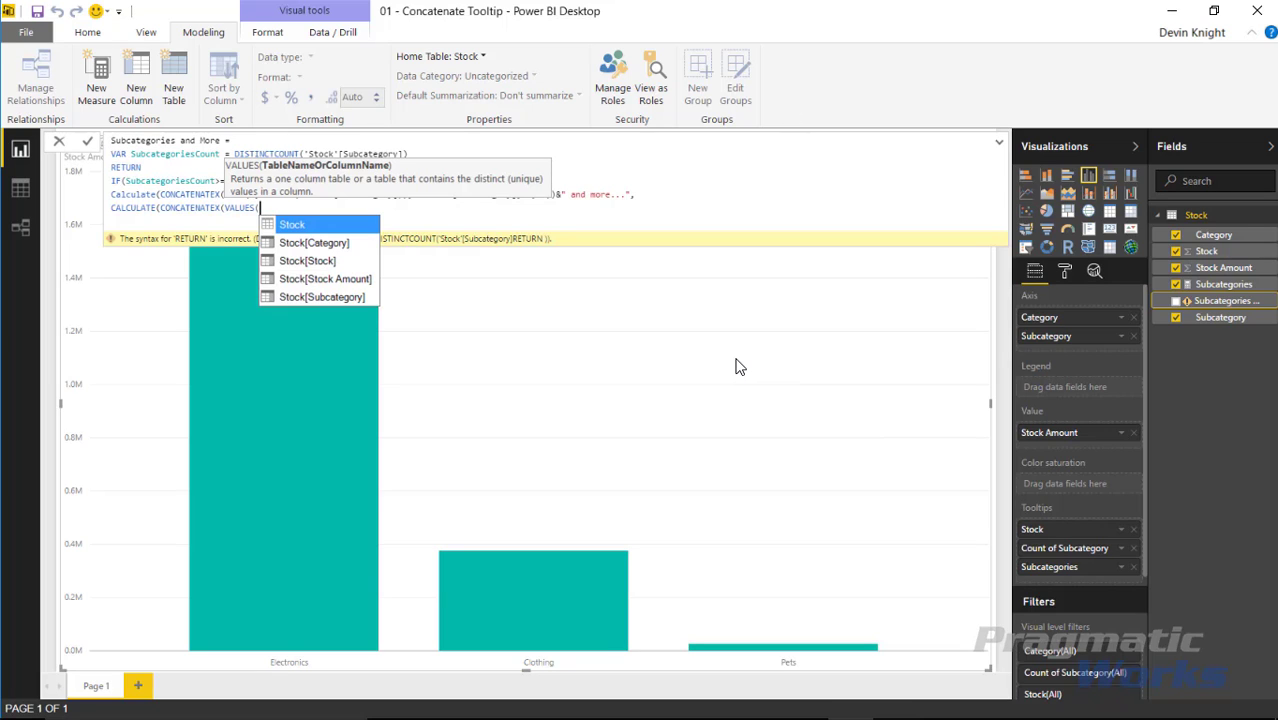
key("Down")
key("Down")
key("Down")
key("Down")
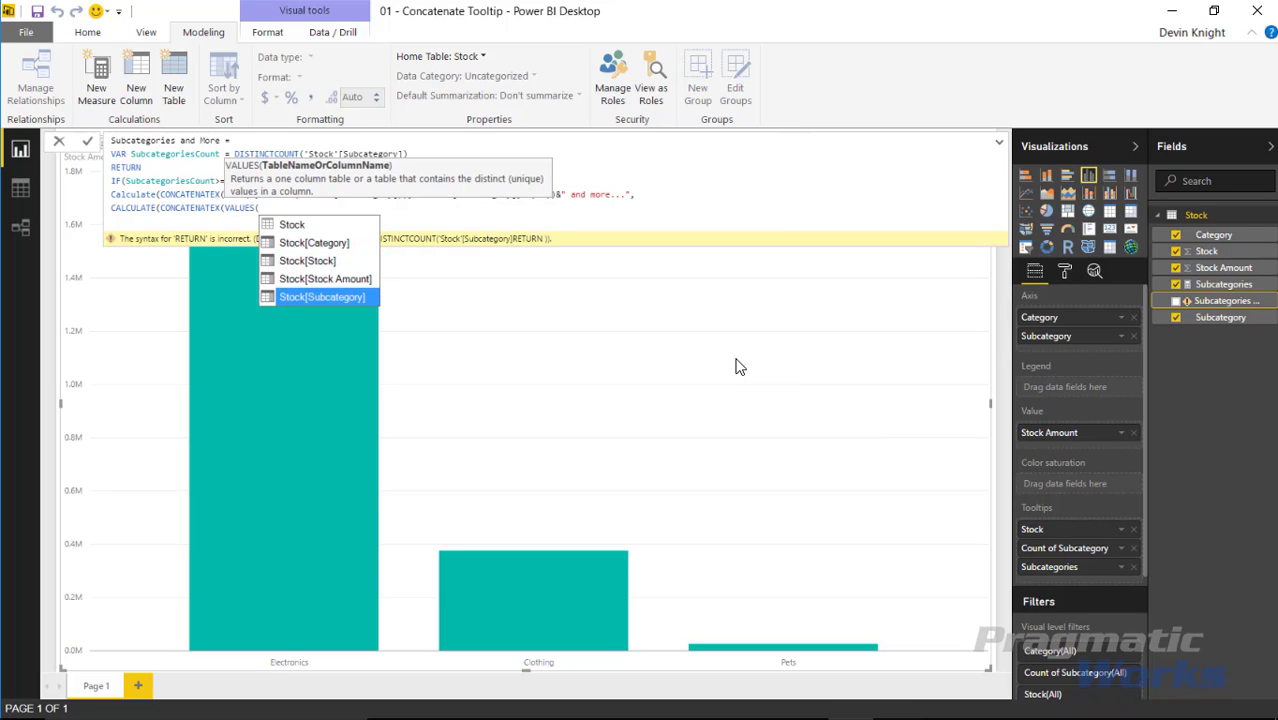
key("Tab")
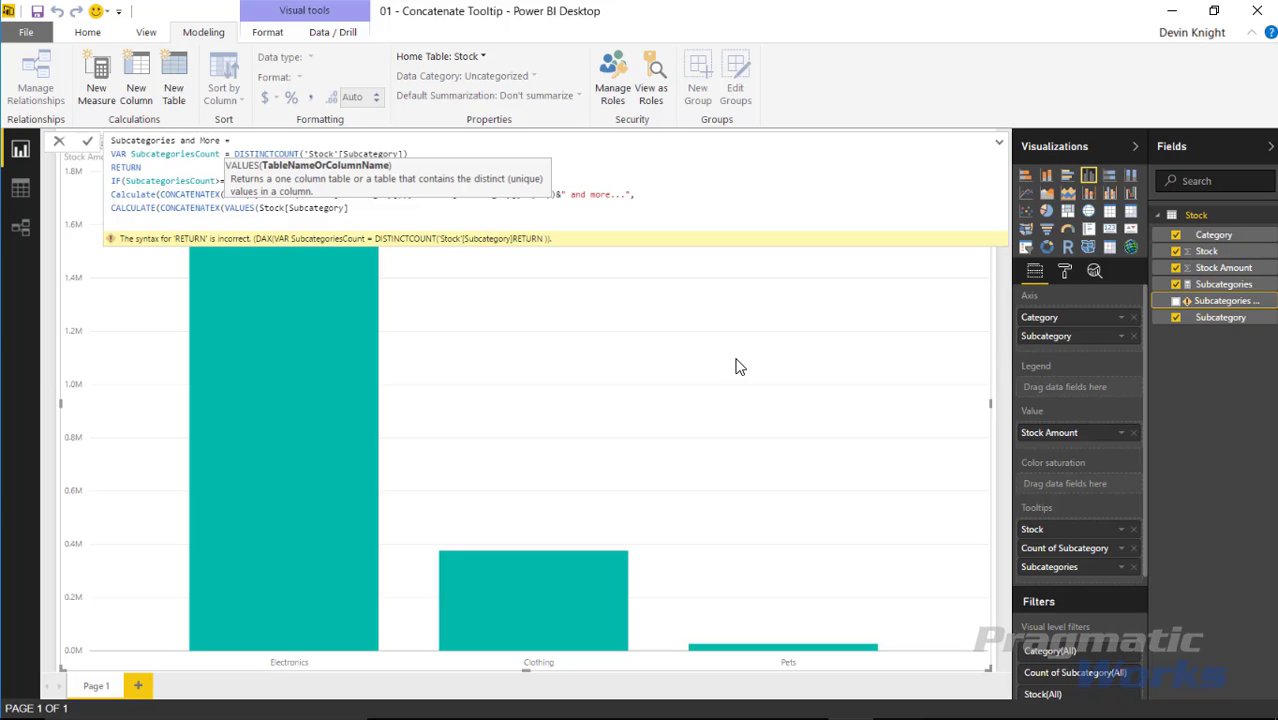
type("), ")
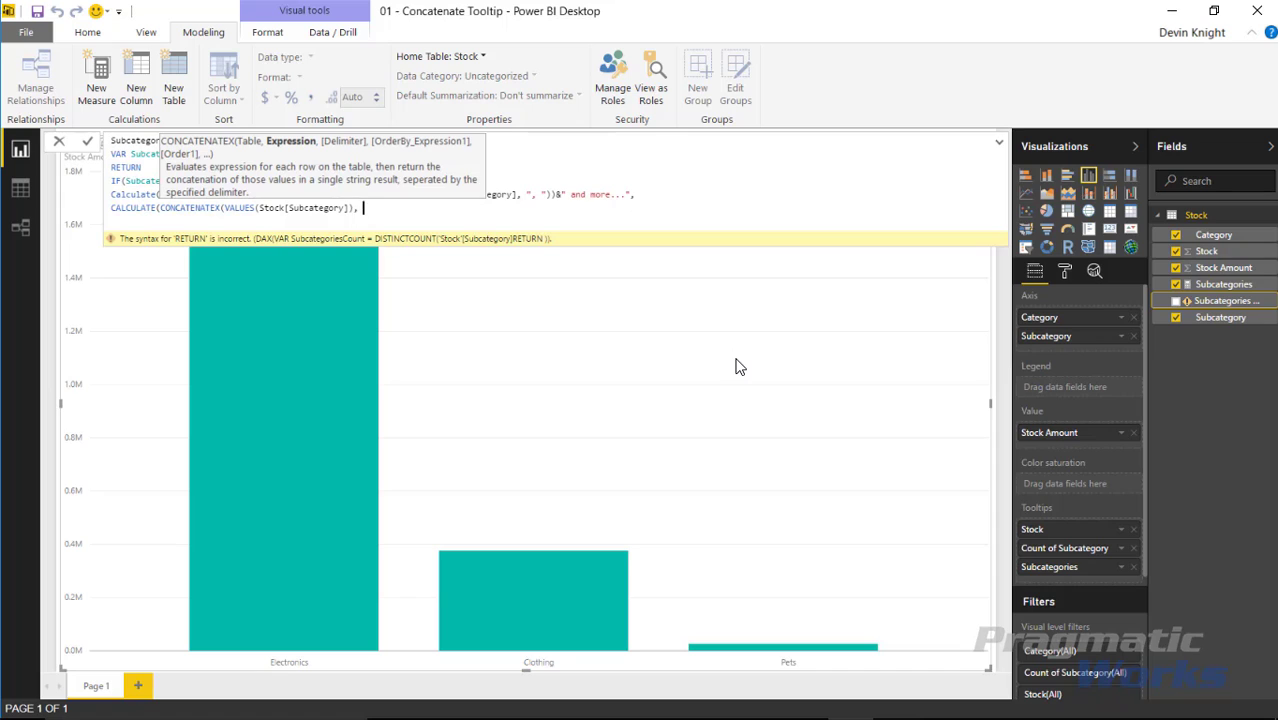
- Complete the second CONCATENATEX with 'Stock'[Subcategory] and the delimiter ", ", and close both it and CALCULATE
type("'")
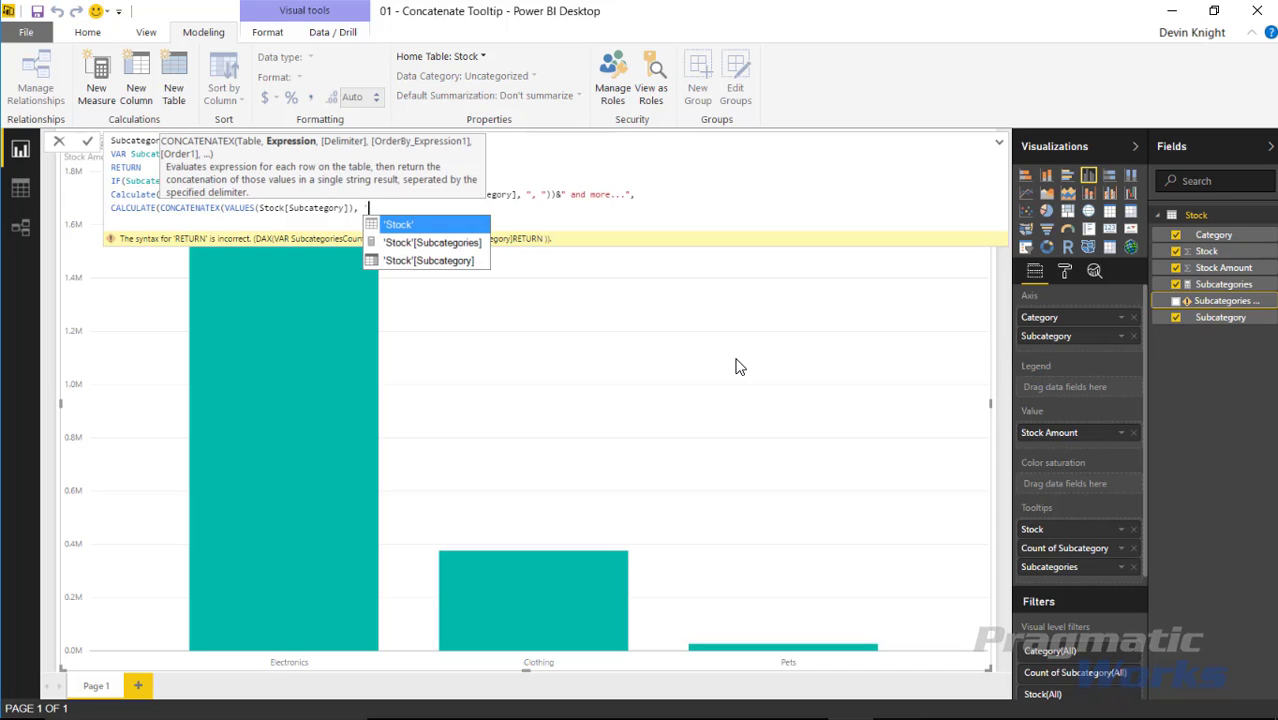
key("Down")
key("Down")
key("Tab")
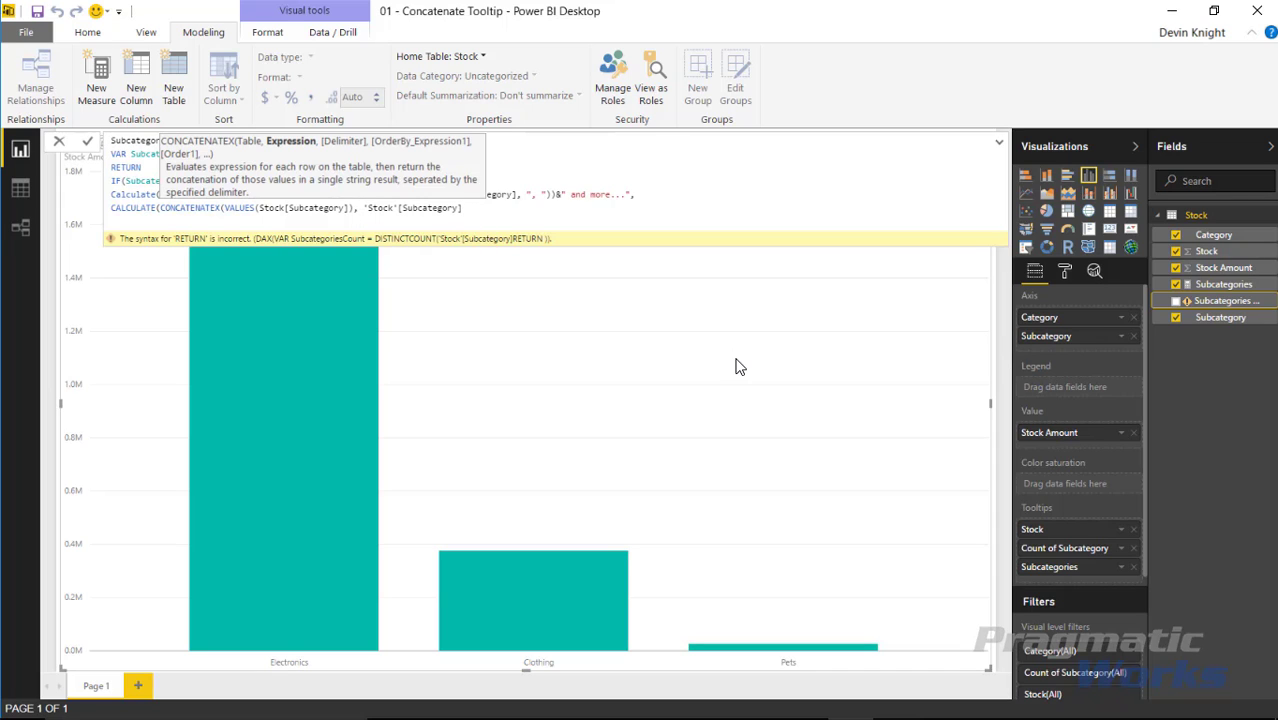
type(",\"")
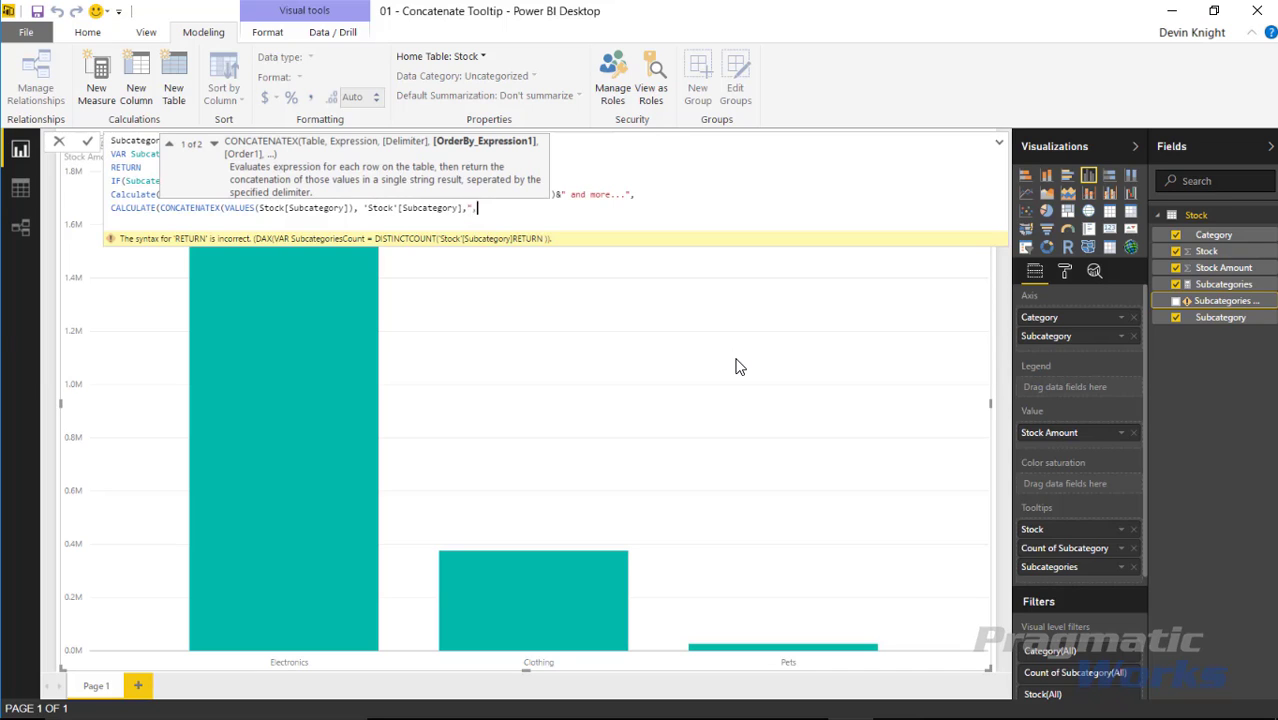
type(", \"))")
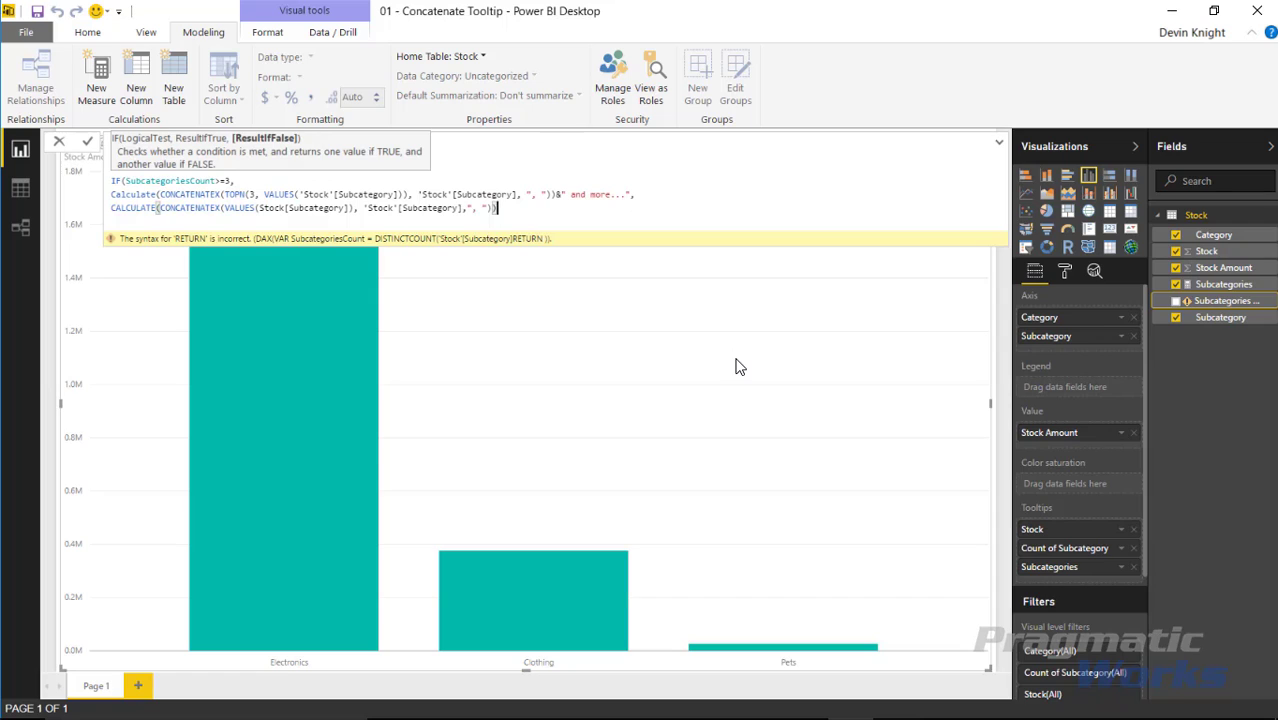
- Close the IF function with a parenthesis on its own line, commit the Subcategories and More measure, and leave the formula editor
key("shift+Return")
type(")")
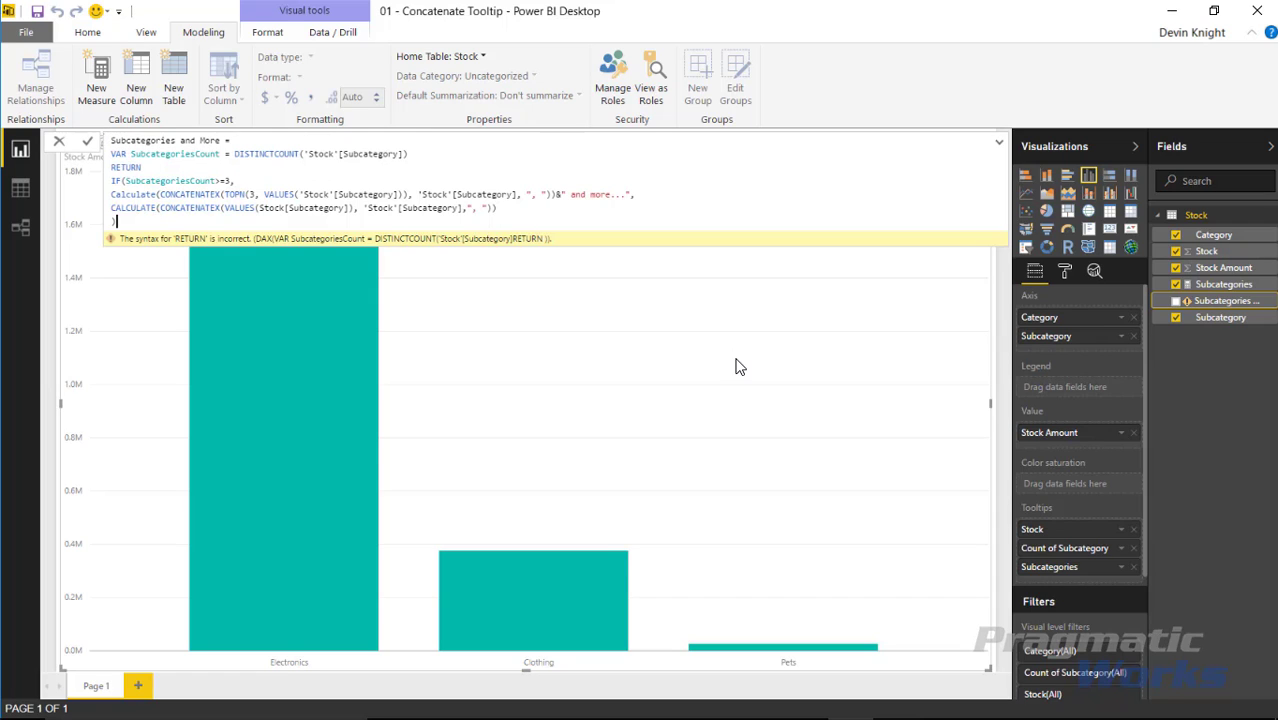
key("Return")
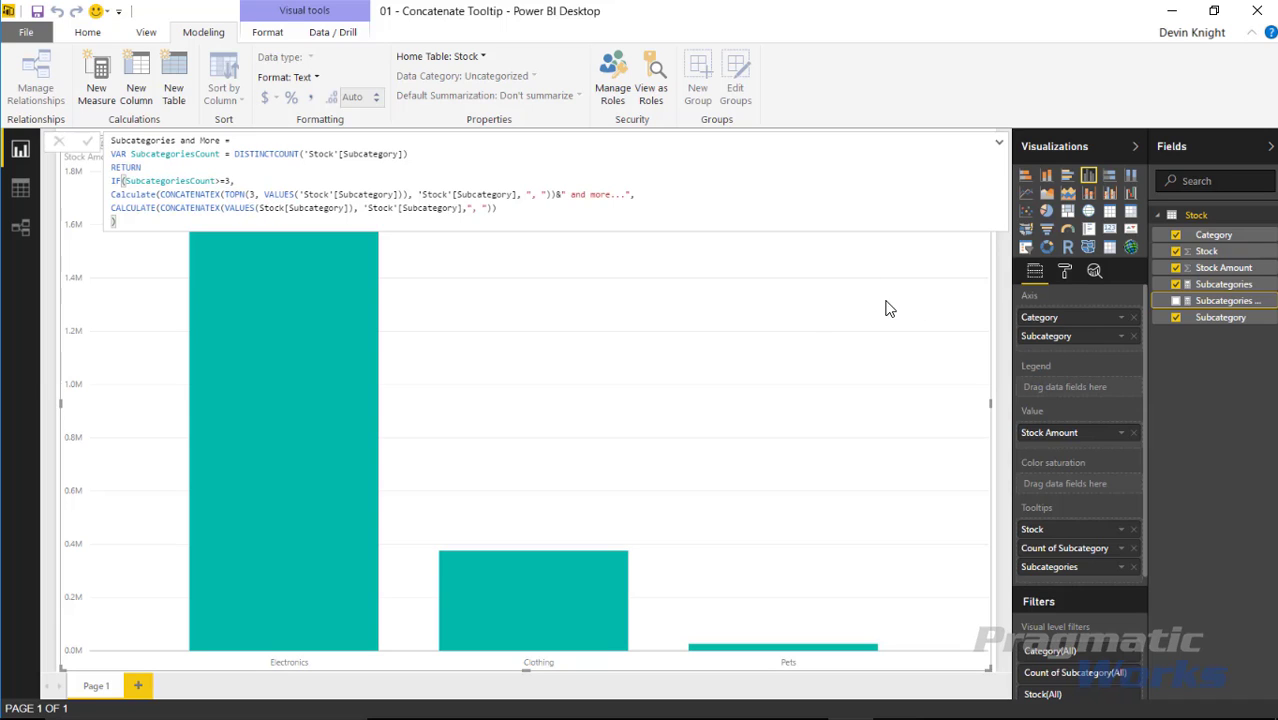
left_click(1000, 295)
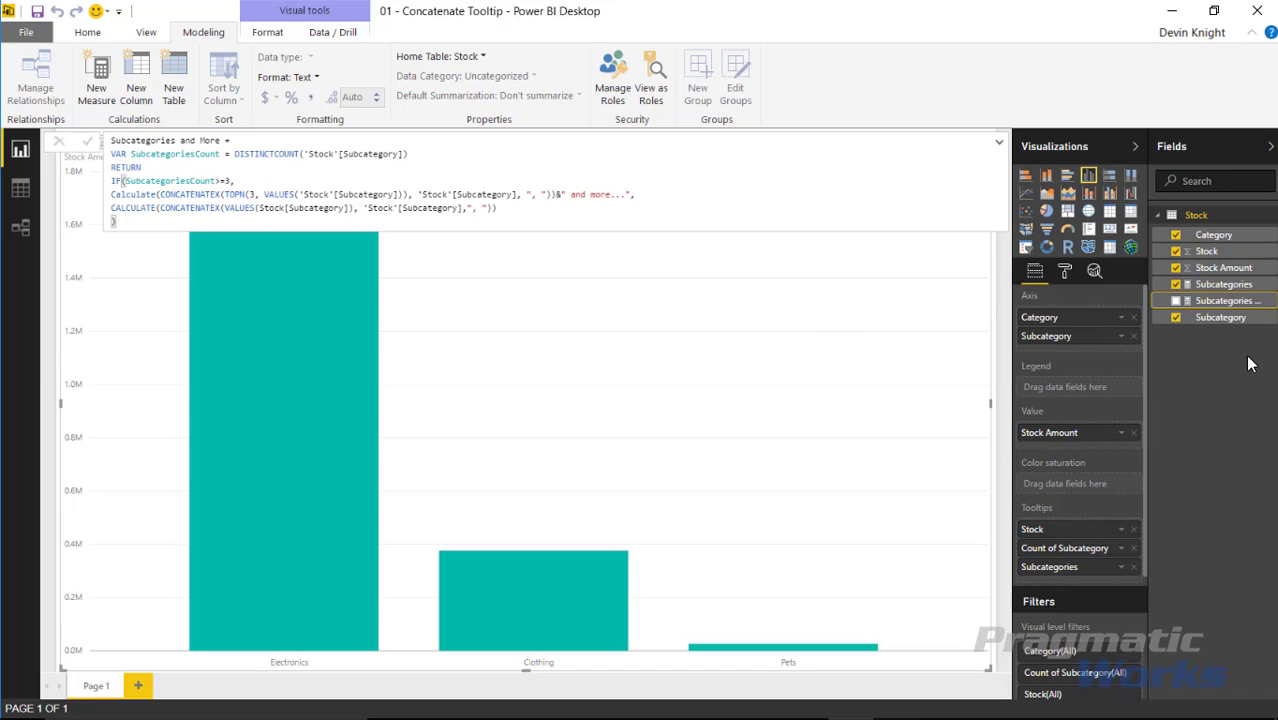
left_click(985, 335)
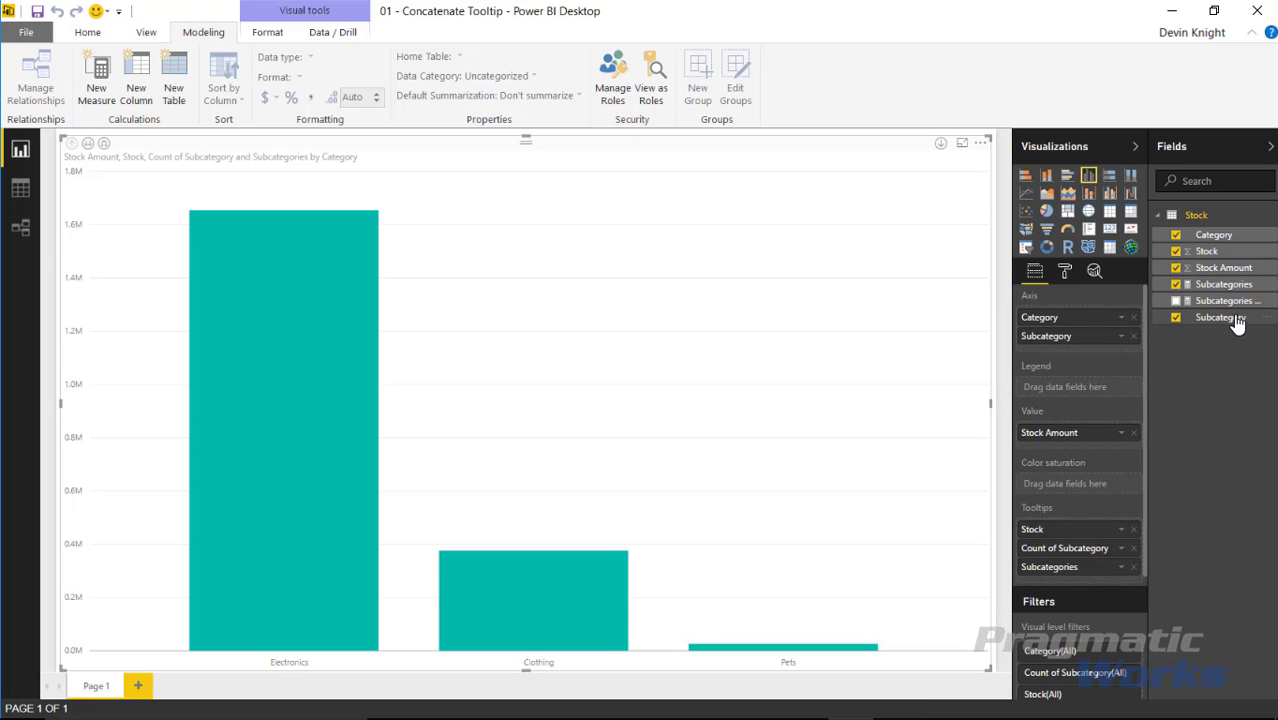
- Add the Subcategories and More measure to the column chart's tooltips and remove the Subcategories measure from them
left_click_drag(1225, 300, 1127, 586)
mouse_move(320, 240)
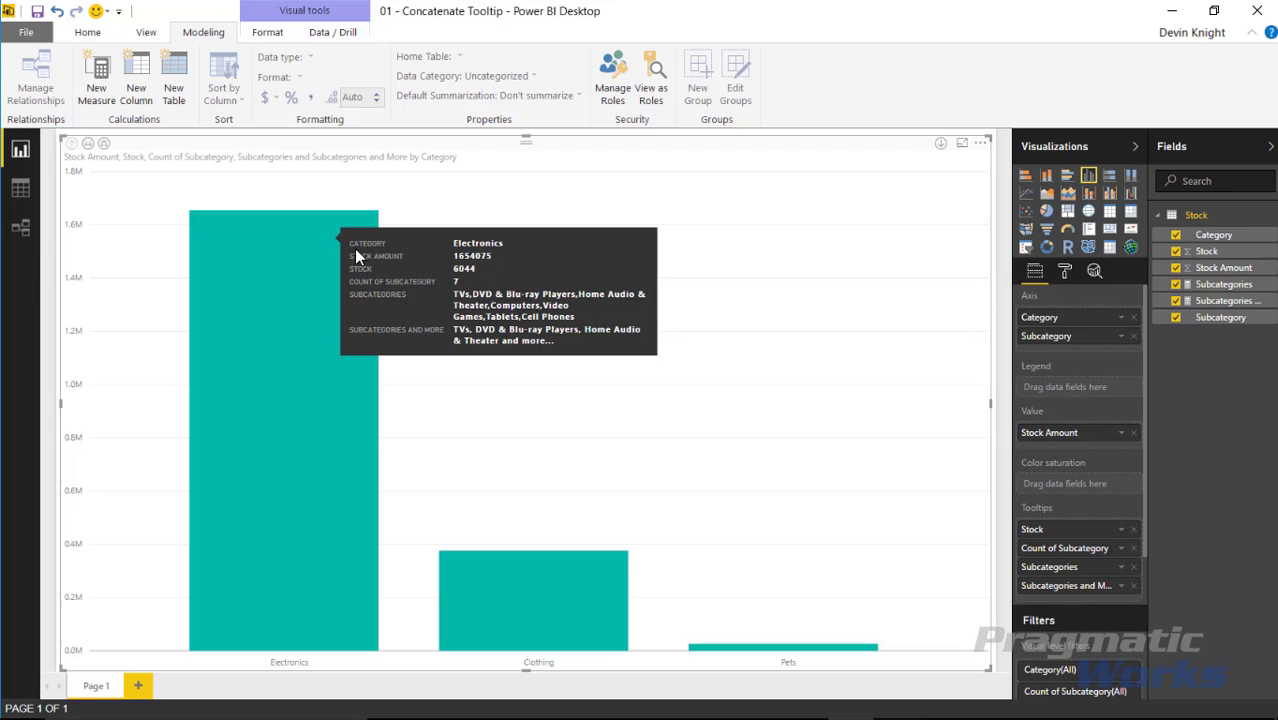
left_click(1134, 567)
- Inspect the tooltips of the chart's category columns for the shortened subcategory list
mouse_move(317, 295)
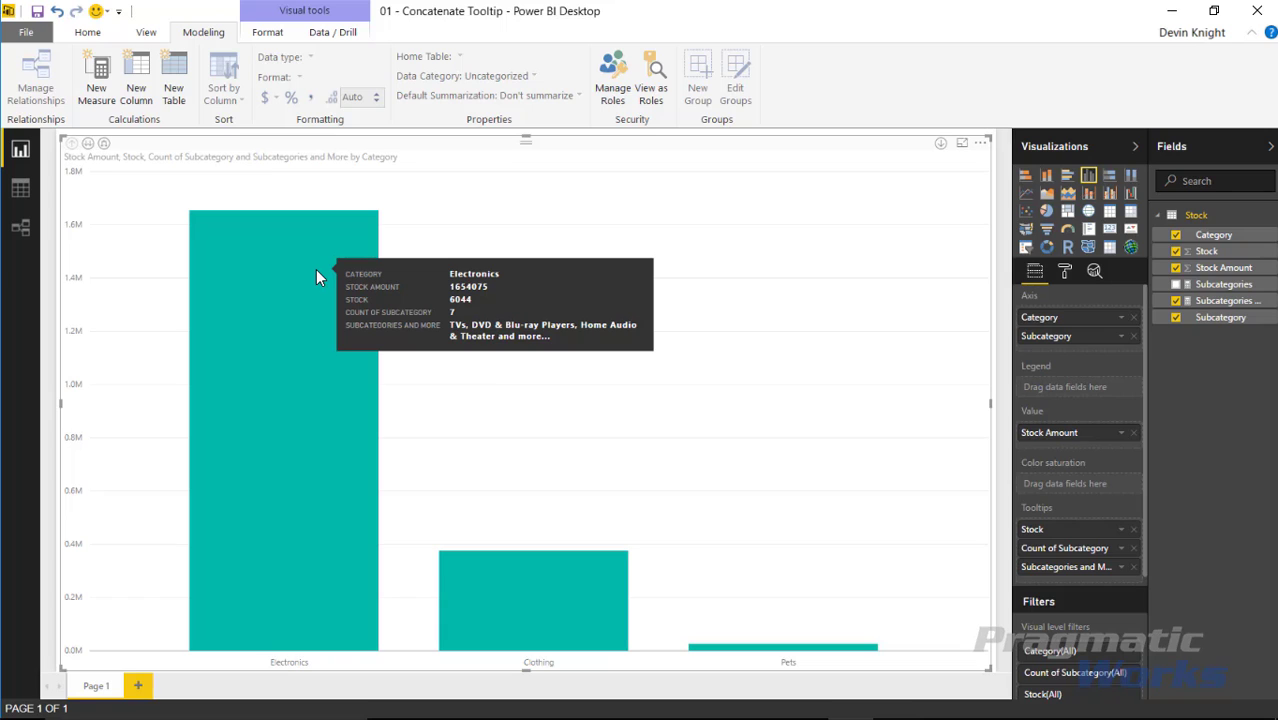
mouse_move(533, 645)
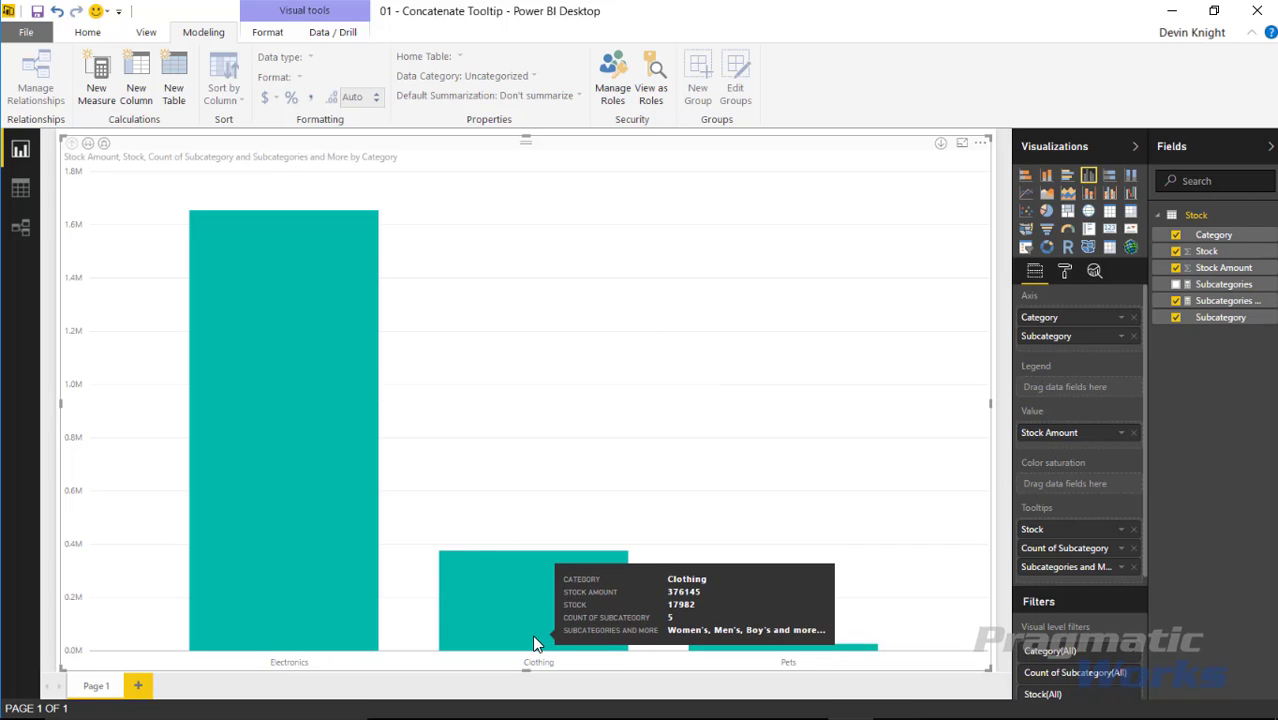
mouse_move(695, 651)
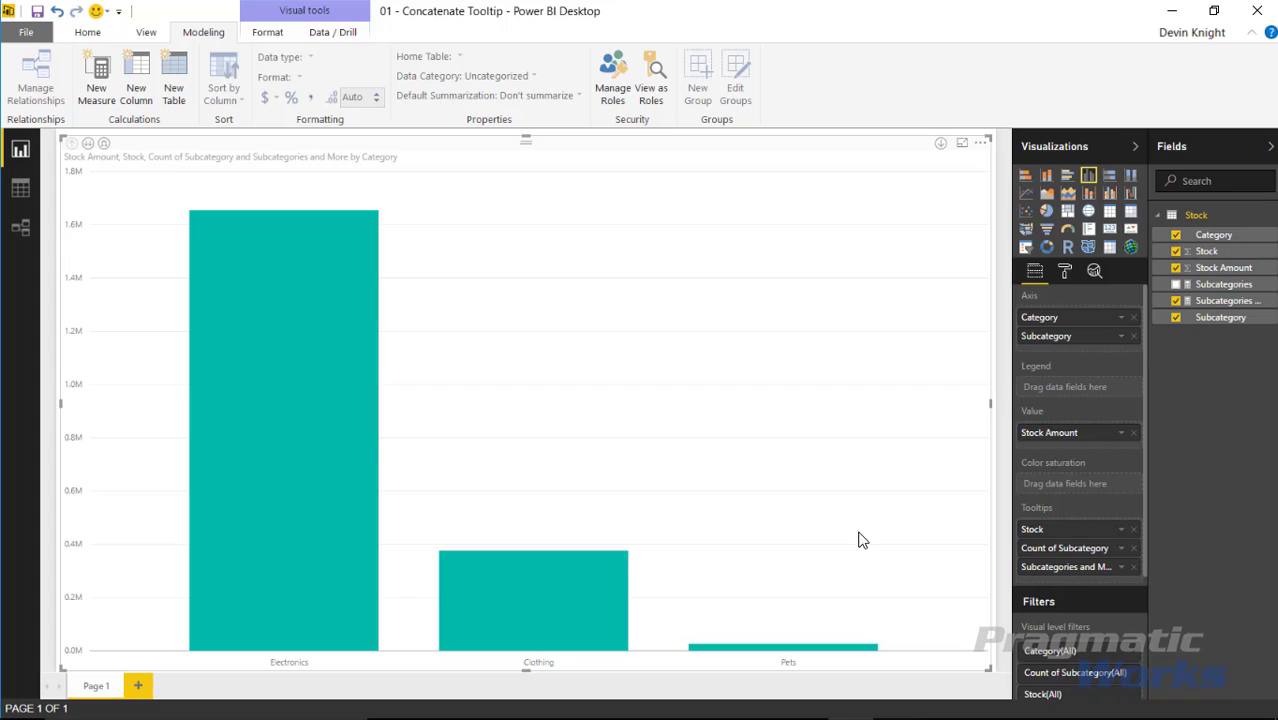
mouse_move(259, 372)
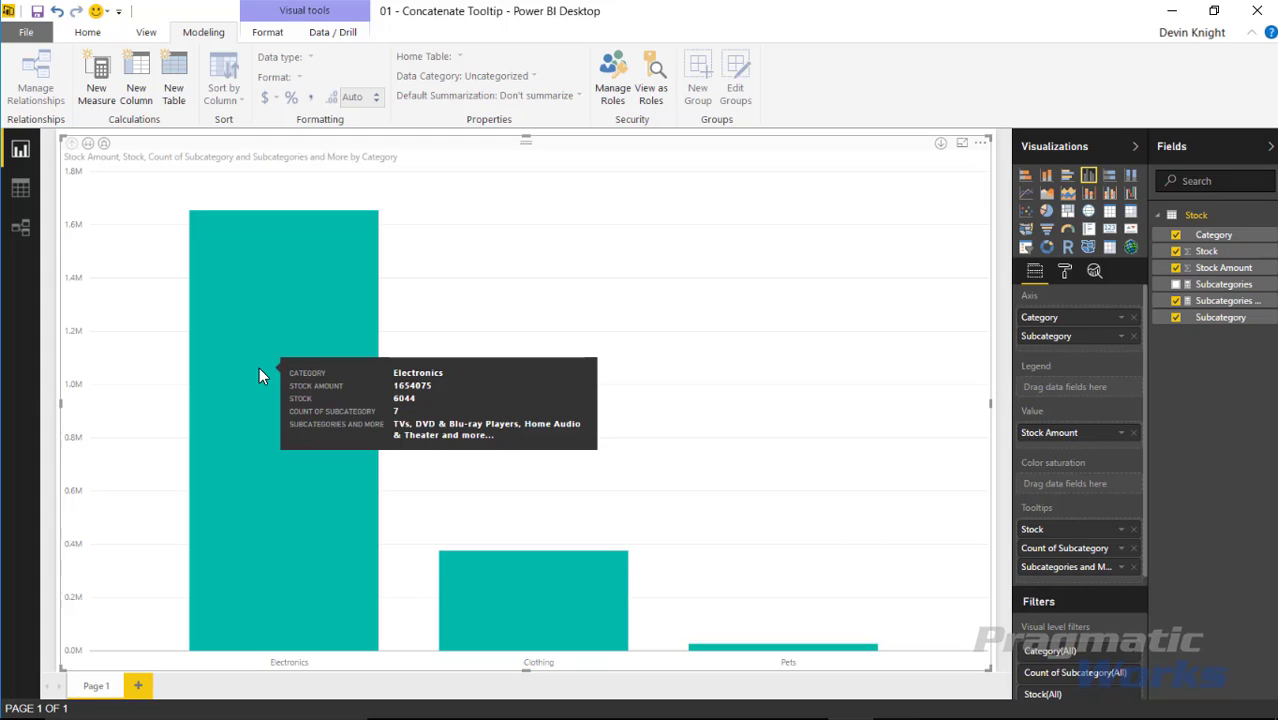